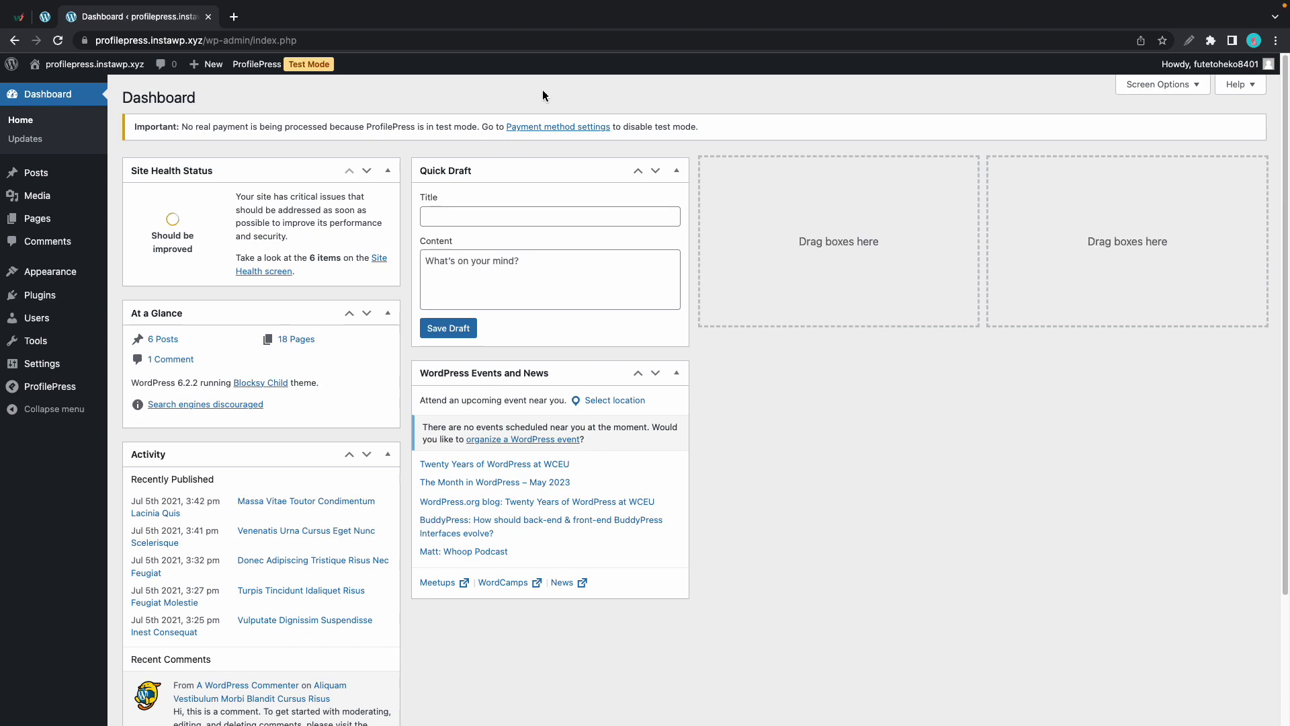
# - Go to ProfilePress's Member Directories list from the admin sidebar
pyautogui.moveTo(67, 395)
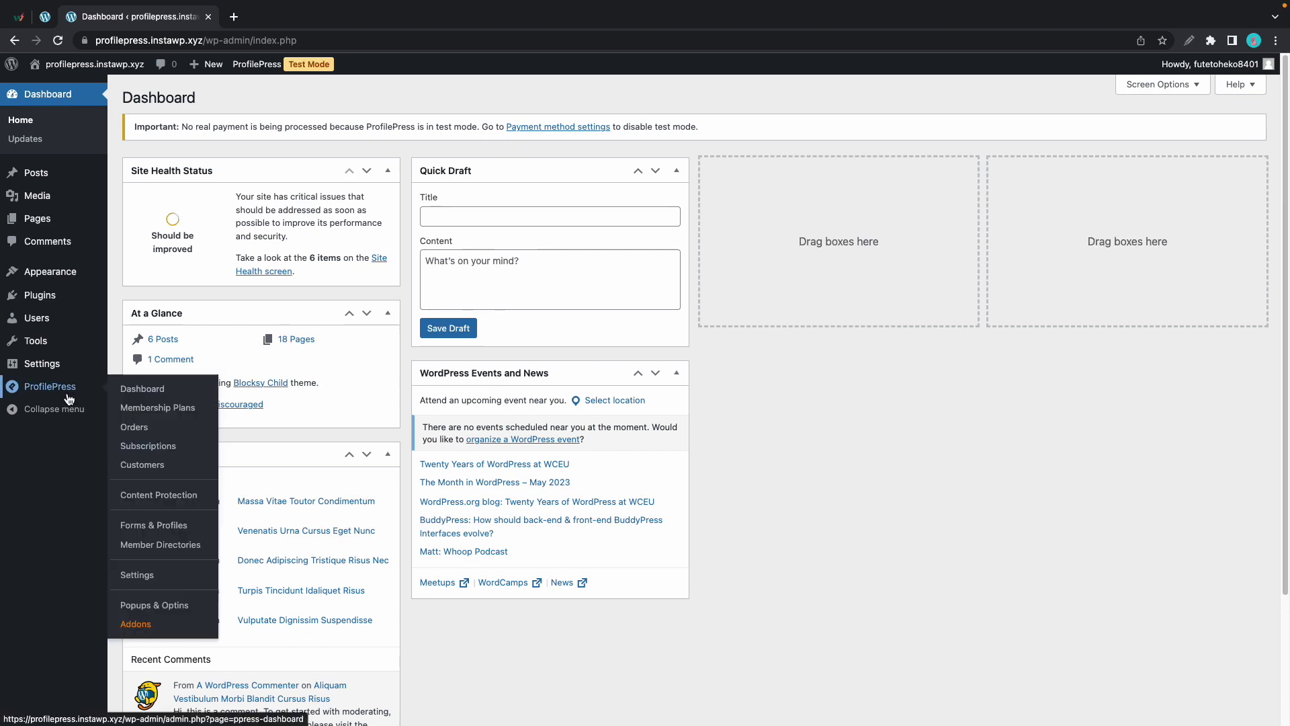
pyautogui.click(150, 557)
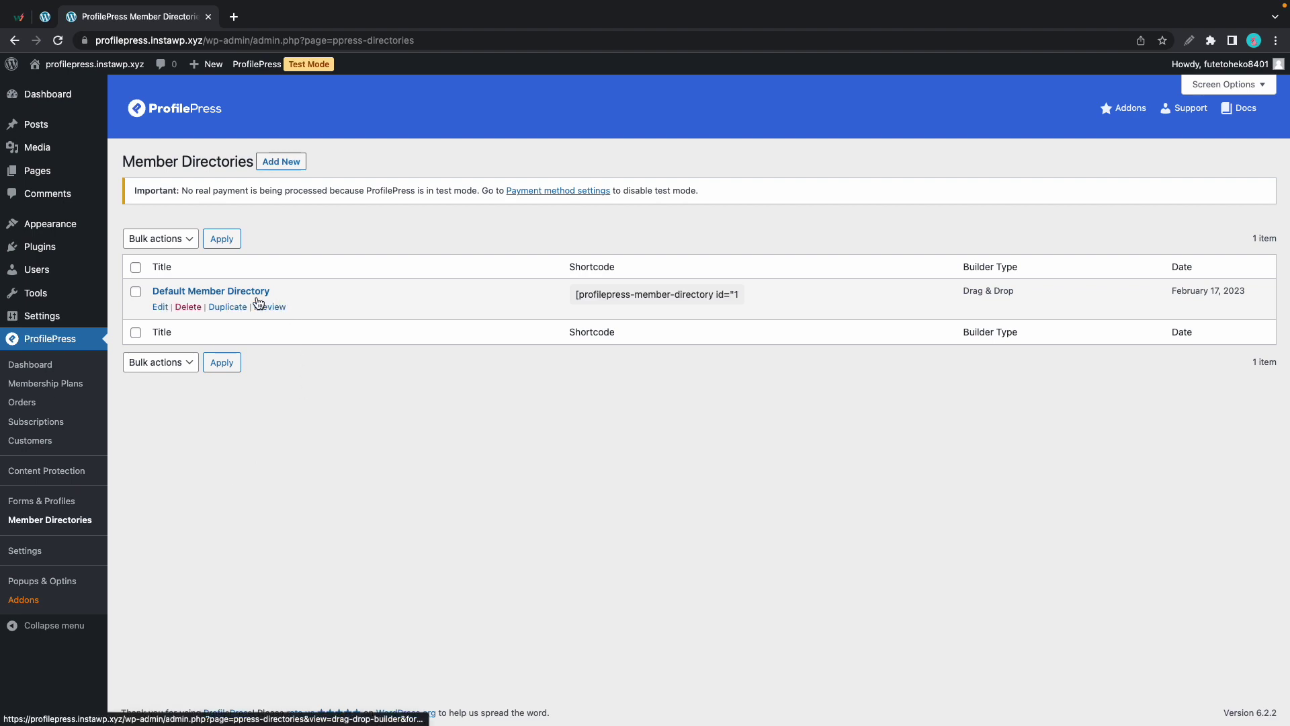
# - Add a new member directory named 'Test Directory' using the Gerbera template
pyautogui.click(296, 166)
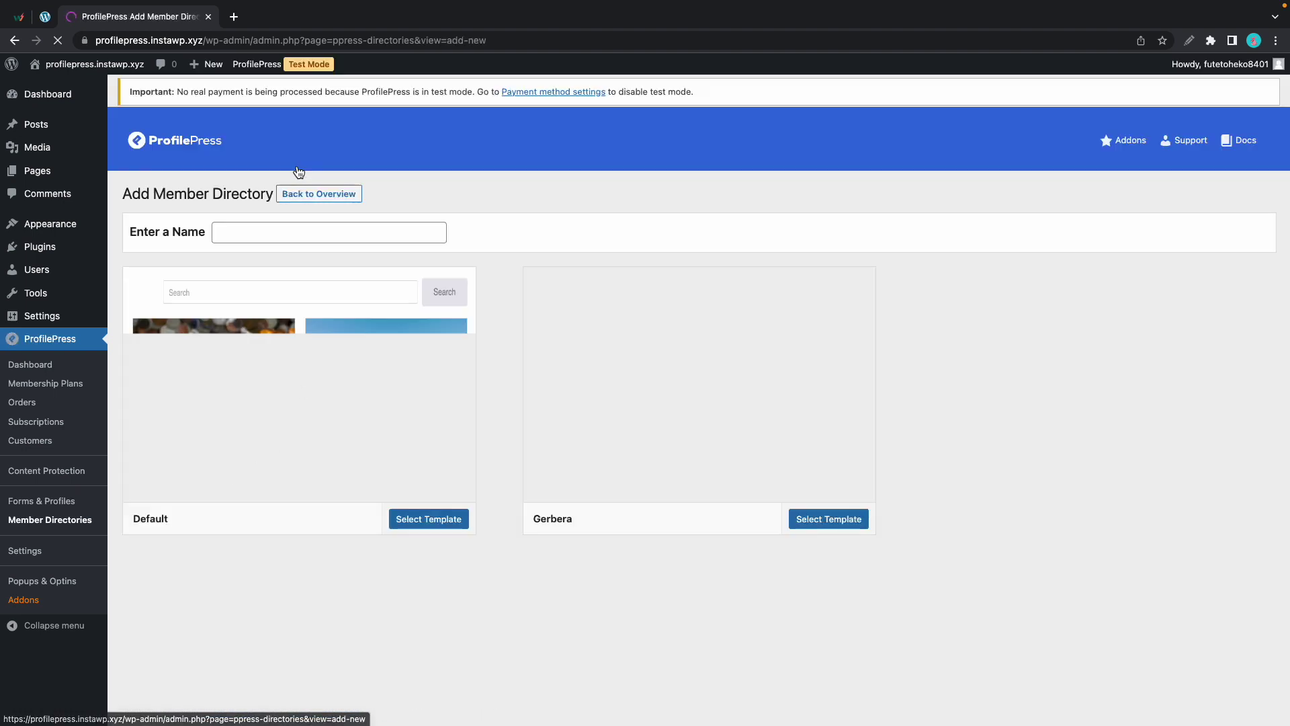
pyautogui.click(331, 226)
pyautogui.write('Test')
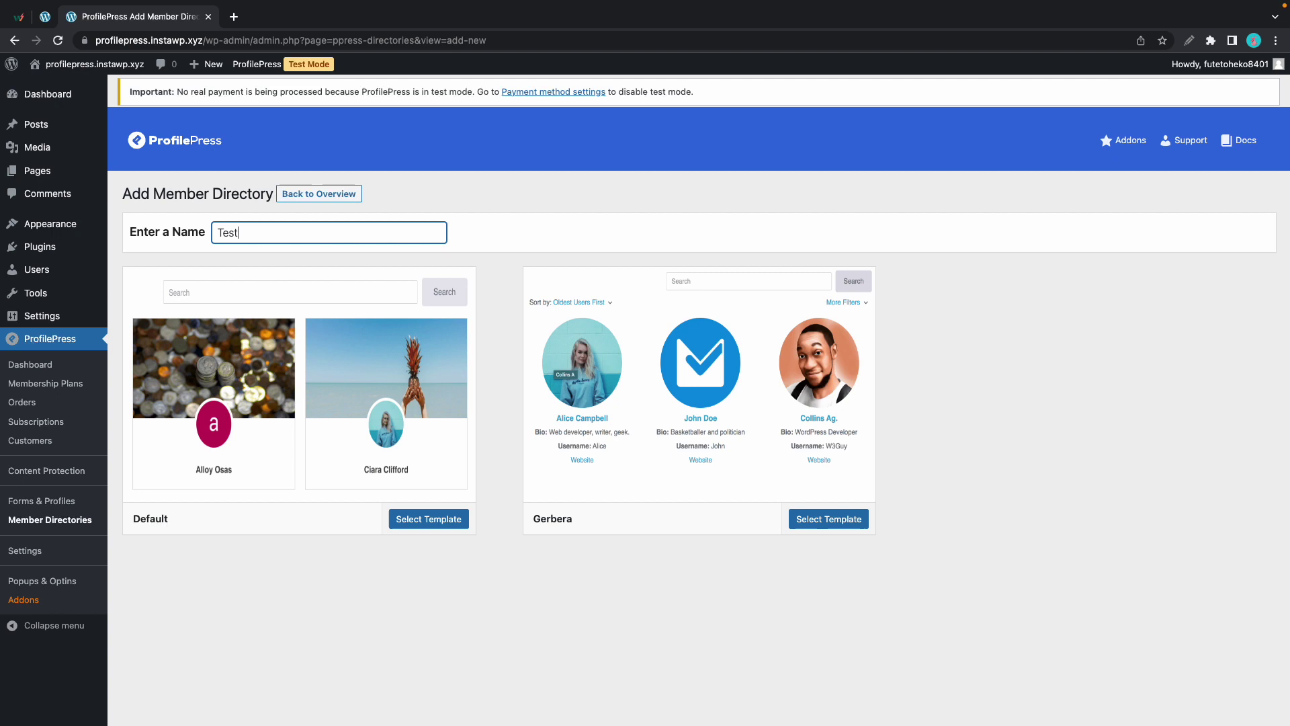
pyautogui.write(' Directory')
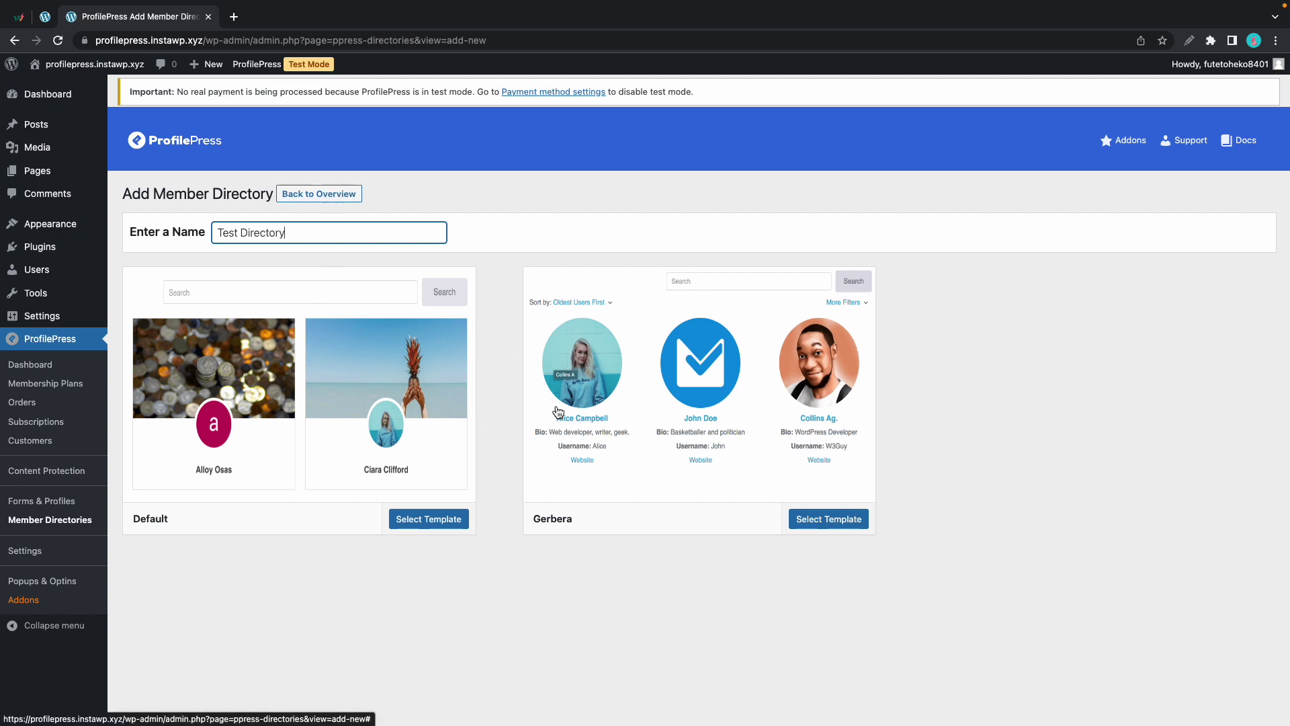
pyautogui.click(836, 519)
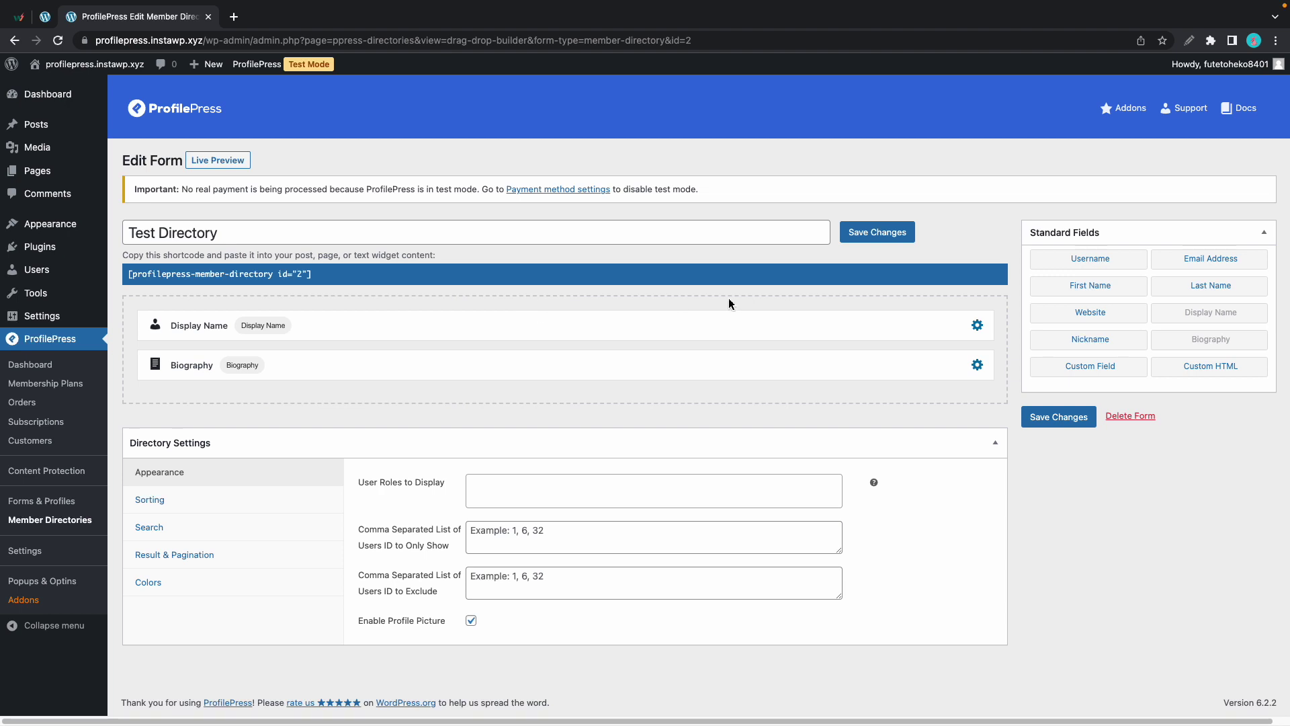
# - Remove Biography, add Website and Email Address, and order fields Display Name, Email Address, Website
pyautogui.click(961, 366)
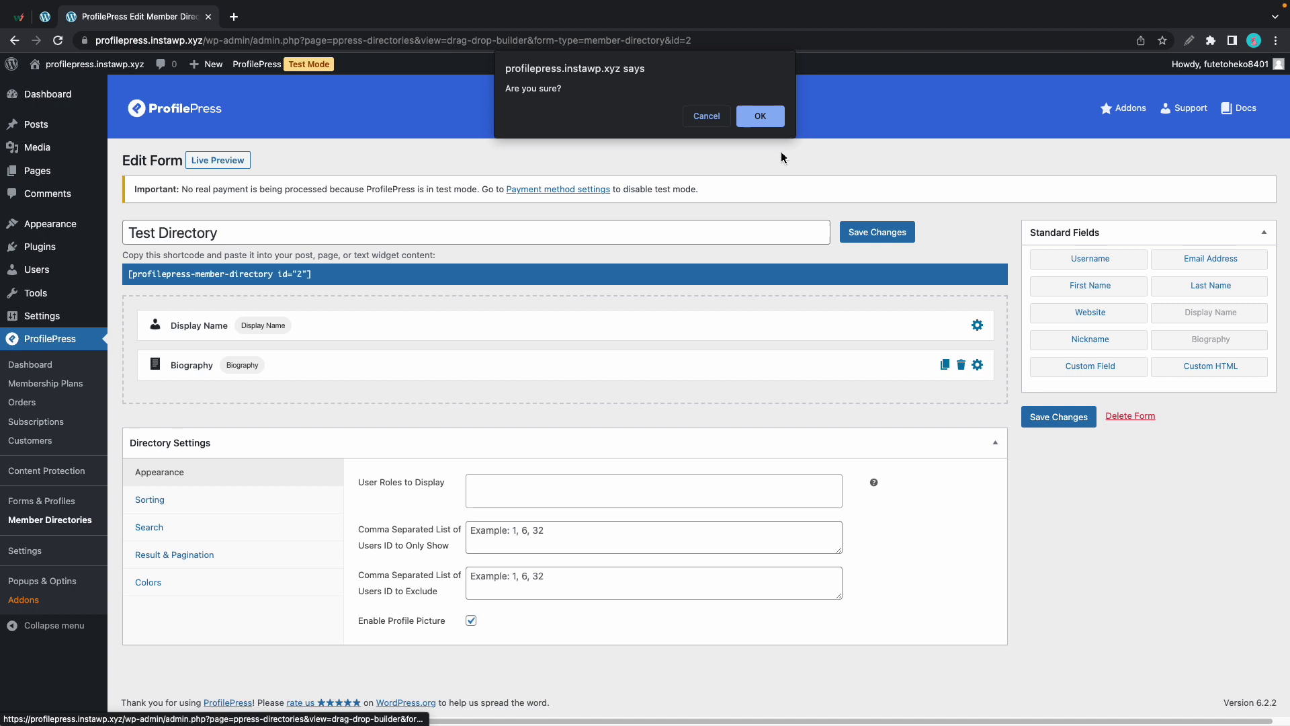
pyautogui.click(760, 116)
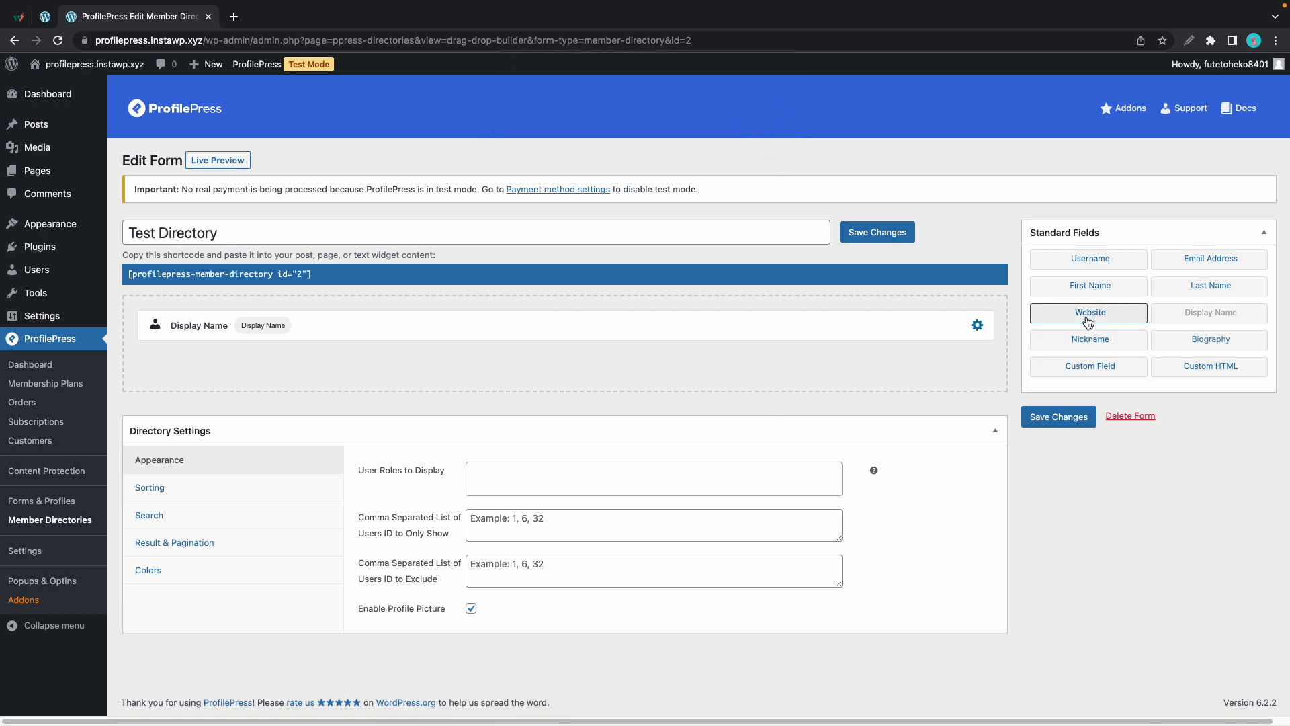
pyautogui.moveTo(1090, 311); pyautogui.dragTo(717, 361)
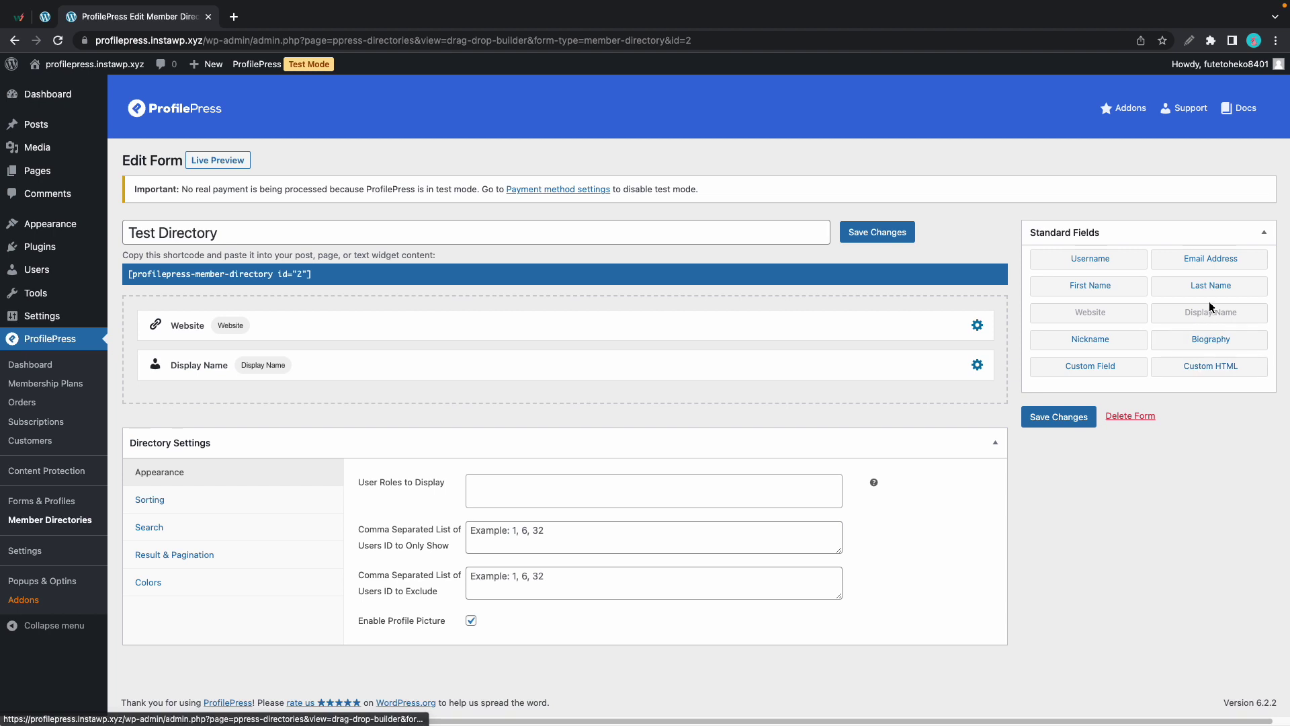
pyautogui.moveTo(1206, 260); pyautogui.dragTo(598, 403)
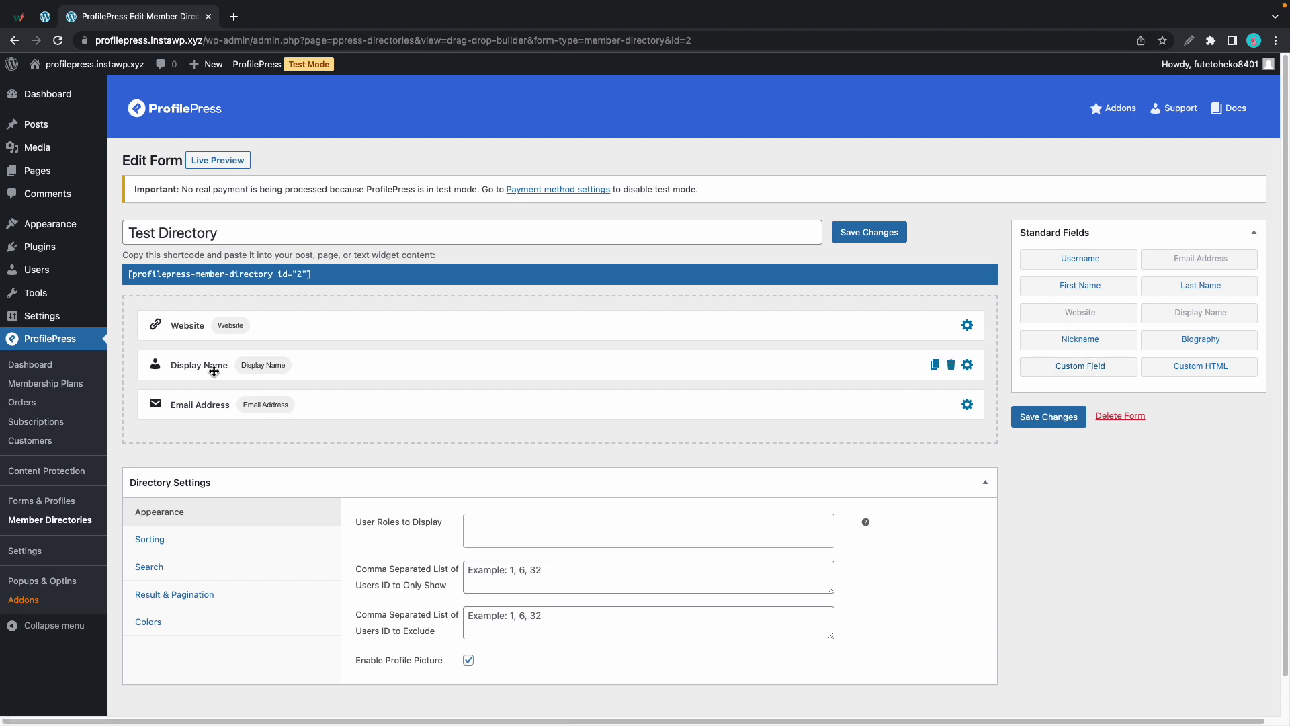
pyautogui.moveTo(213, 371); pyautogui.dragTo(216, 325)
pyautogui.moveTo(203, 411); pyautogui.dragTo(206, 366)
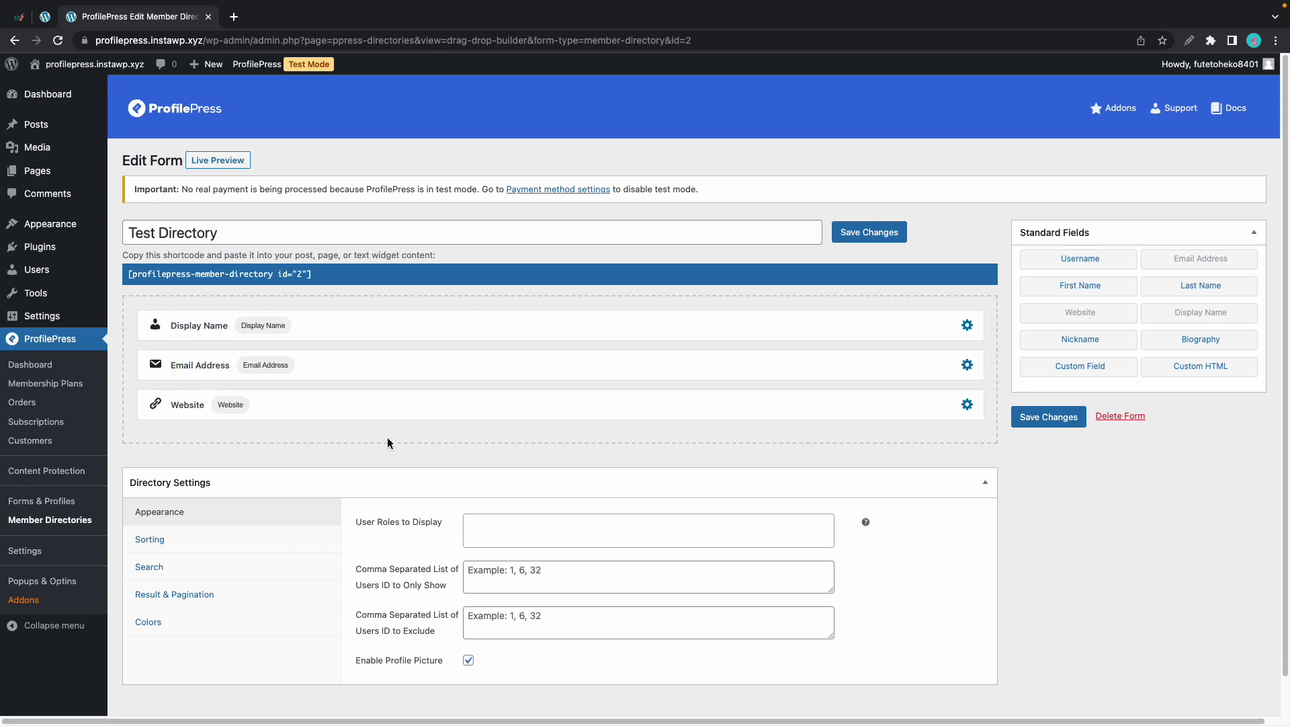
# - Set User Roles to Display to Administrator, Editor, Author and Contributor
pyautogui.scroll(-2, 207, 446)
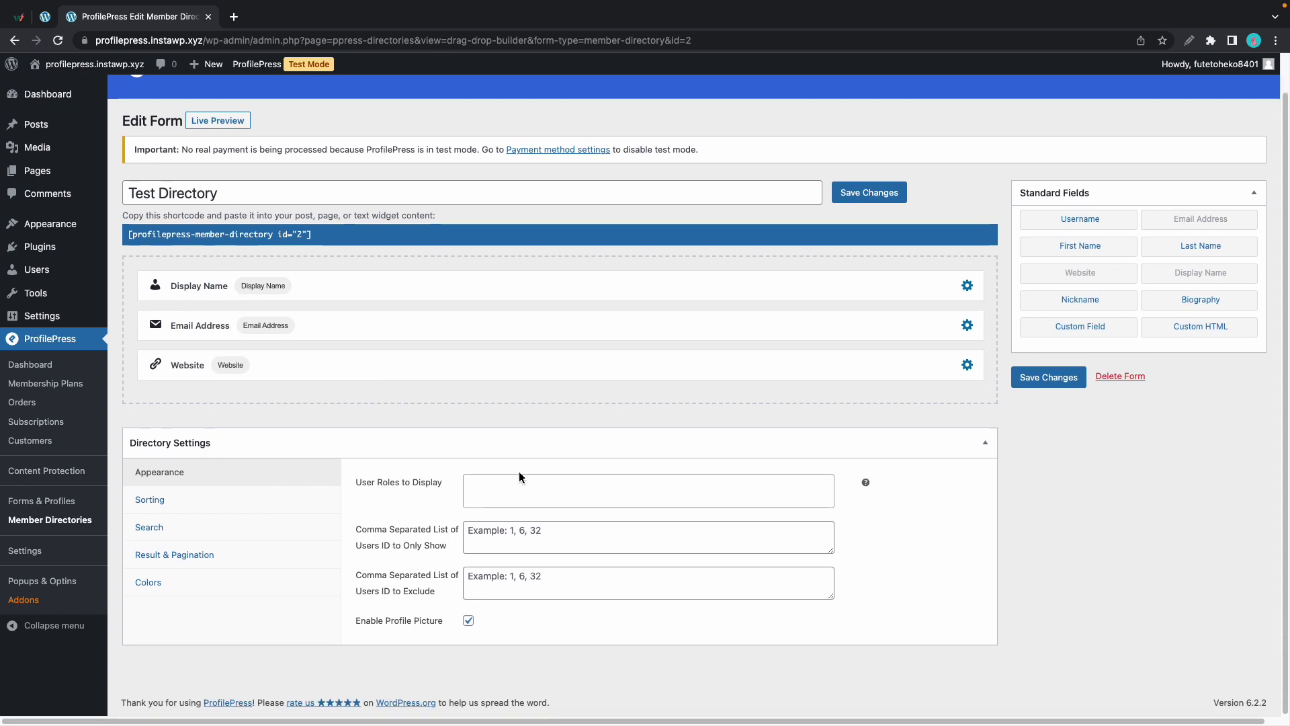
pyautogui.click(518, 490)
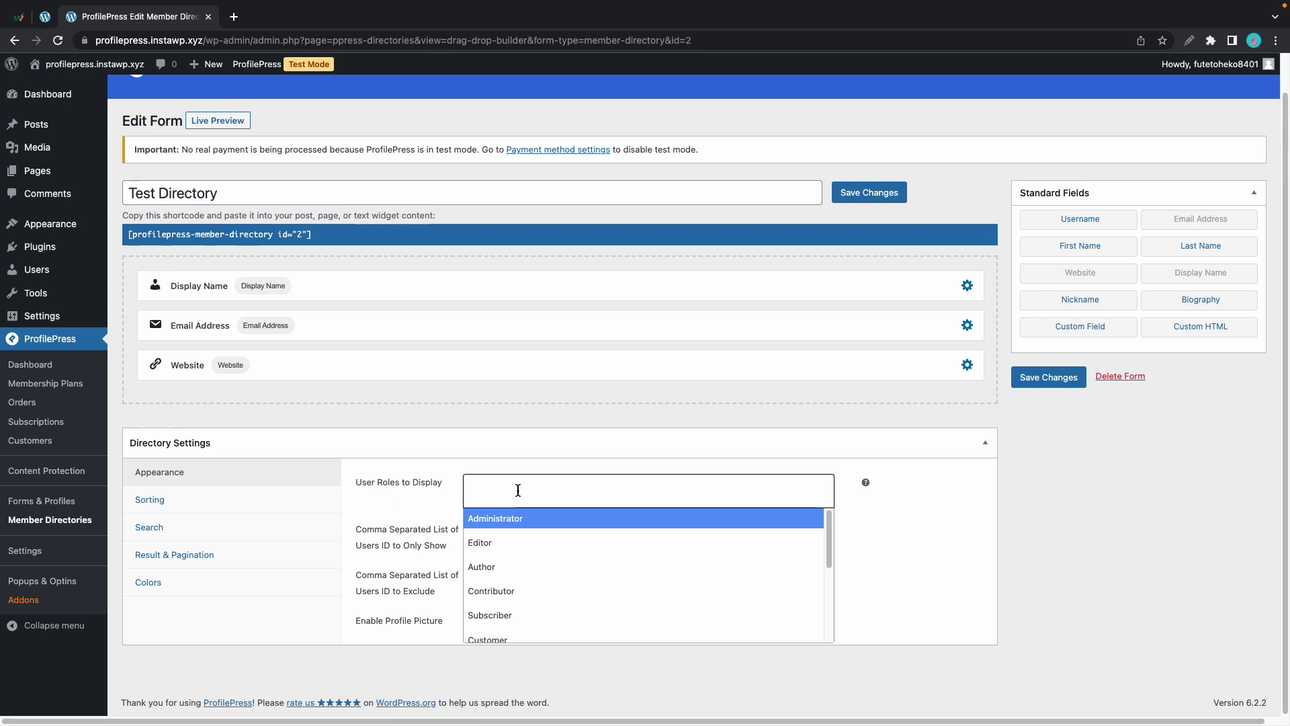
pyautogui.click(525, 517)
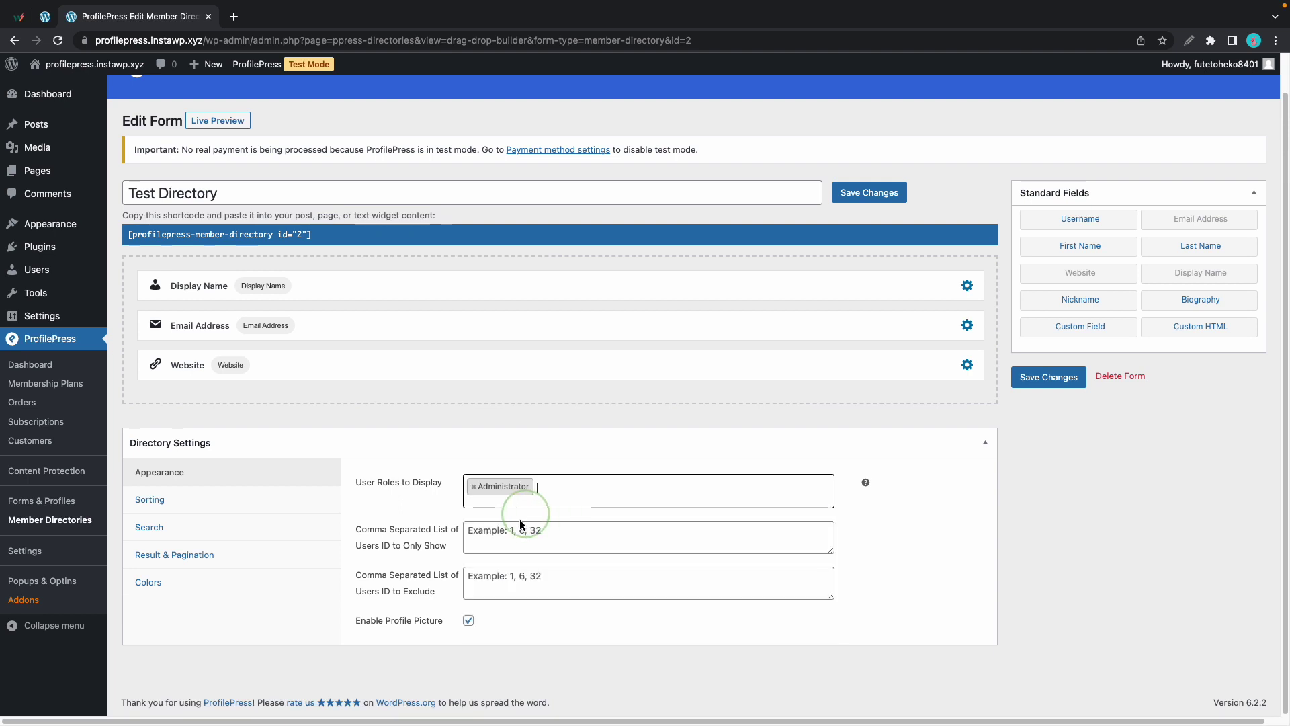
pyautogui.click(576, 492)
pyautogui.click(525, 542)
pyautogui.click(608, 487)
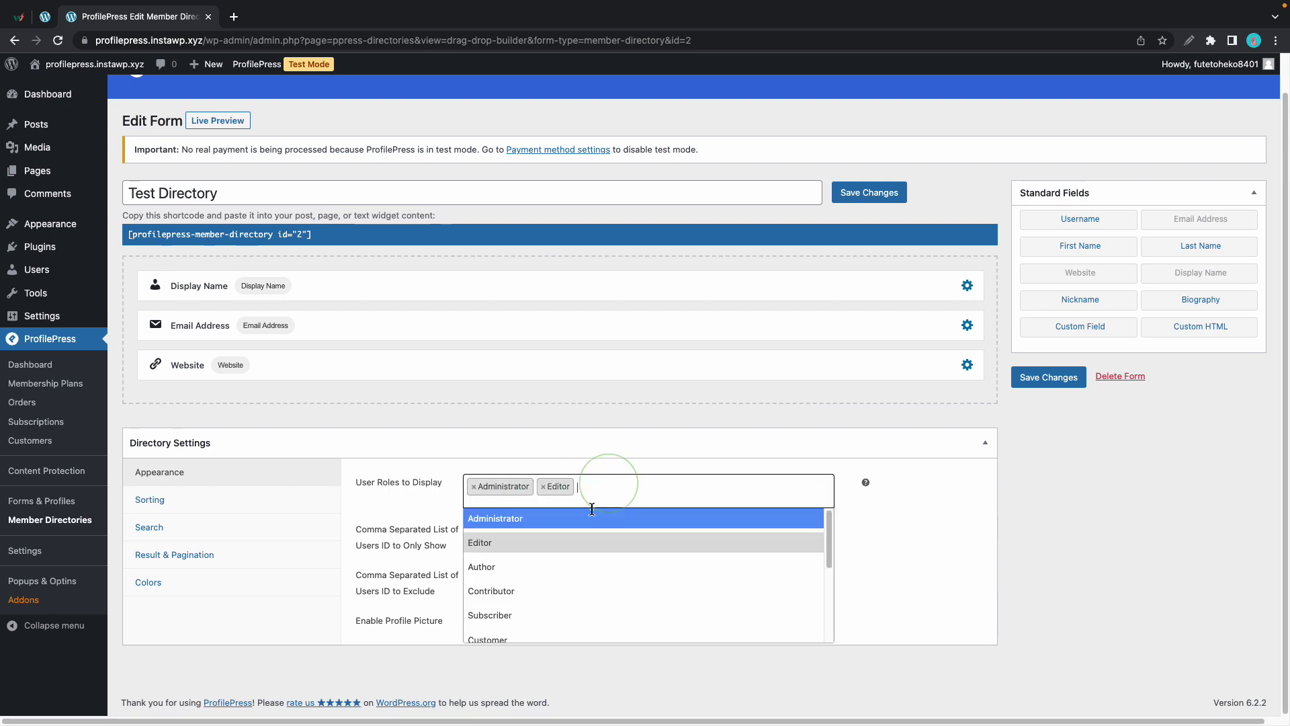
pyautogui.click(535, 568)
pyautogui.click(642, 491)
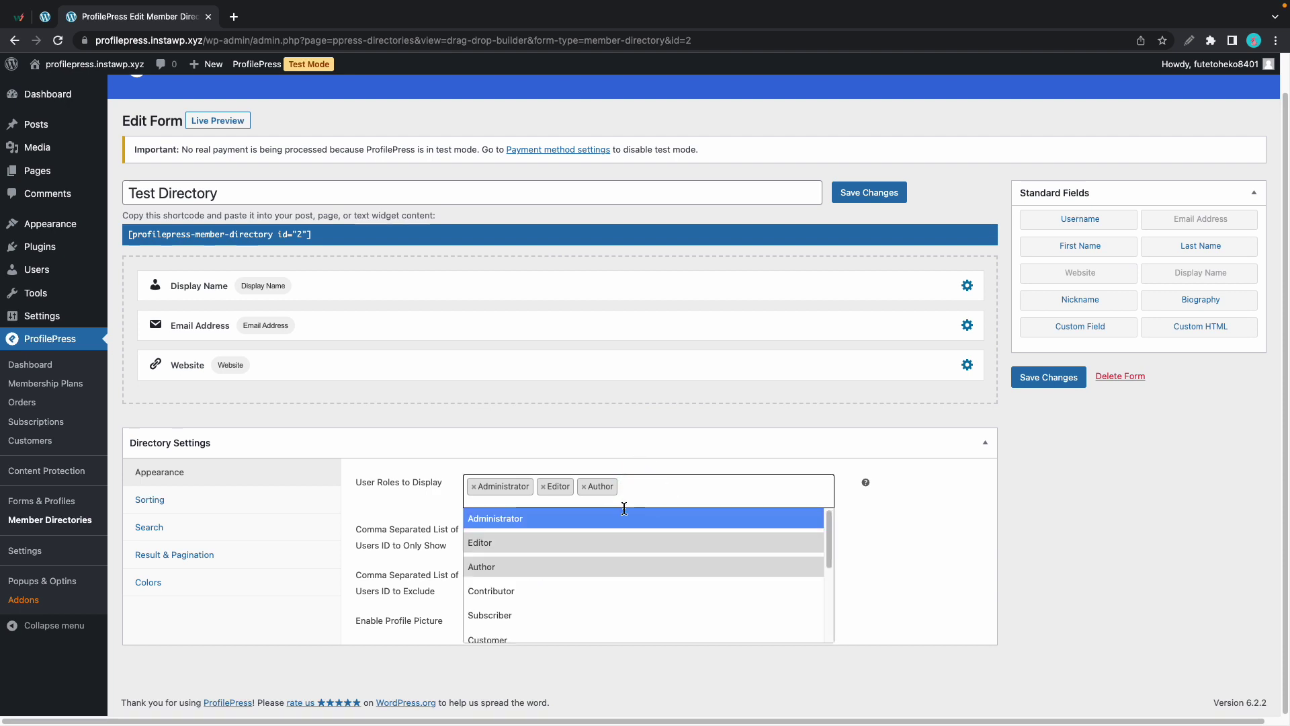
pyautogui.click(546, 590)
pyautogui.click(699, 495)
pyautogui.scroll(-3, 608, 592)
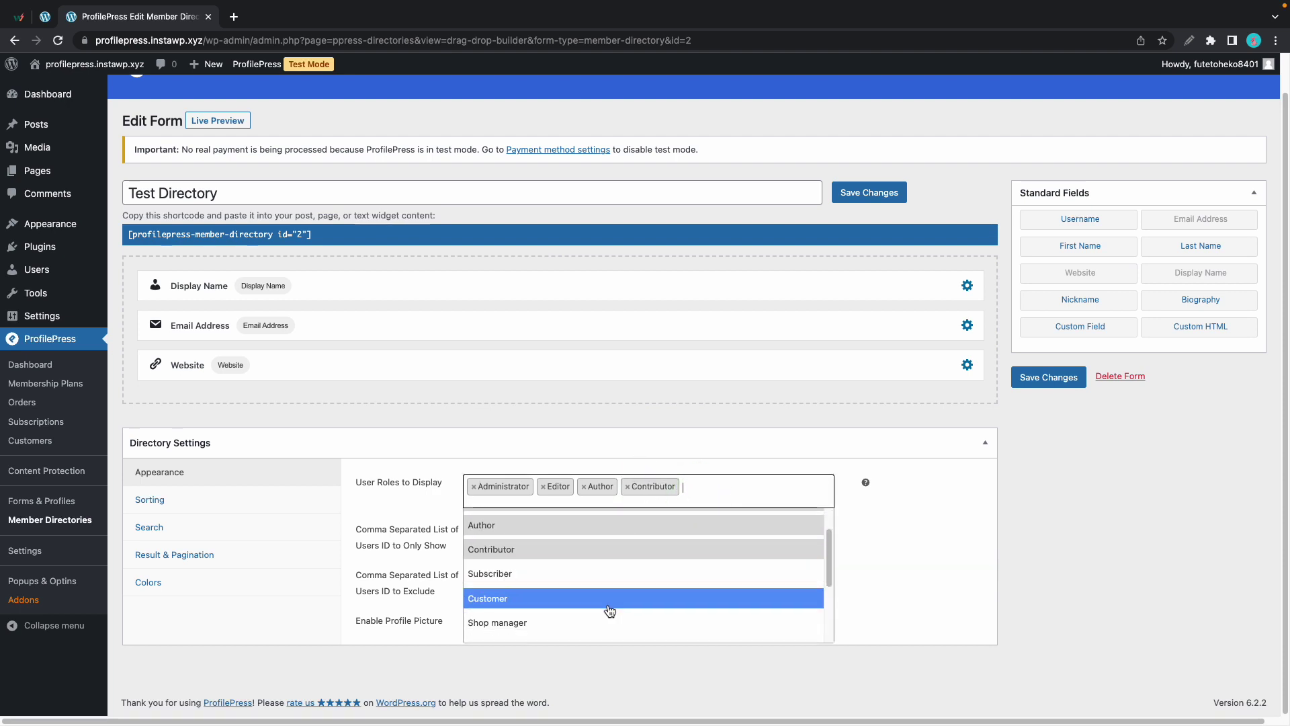
pyautogui.scroll(2, 604, 591)
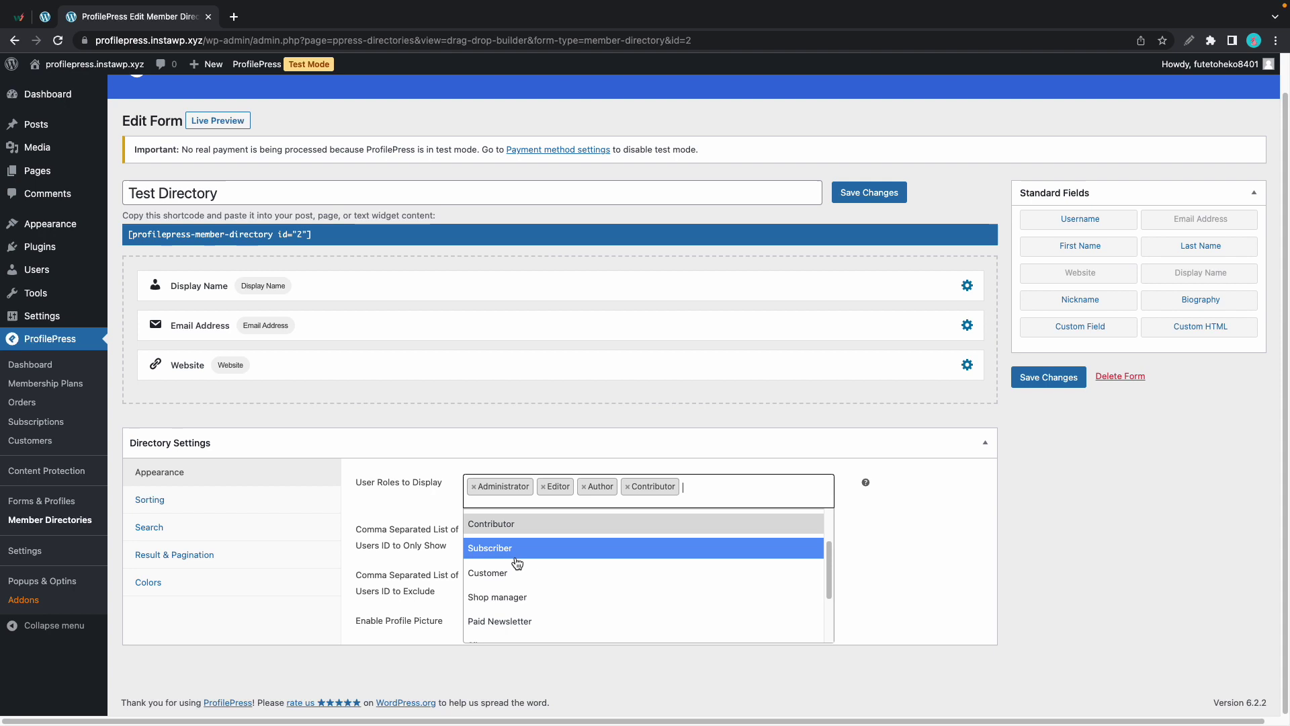
pyautogui.scroll(-2, 605, 562)
pyautogui.click(630, 459)
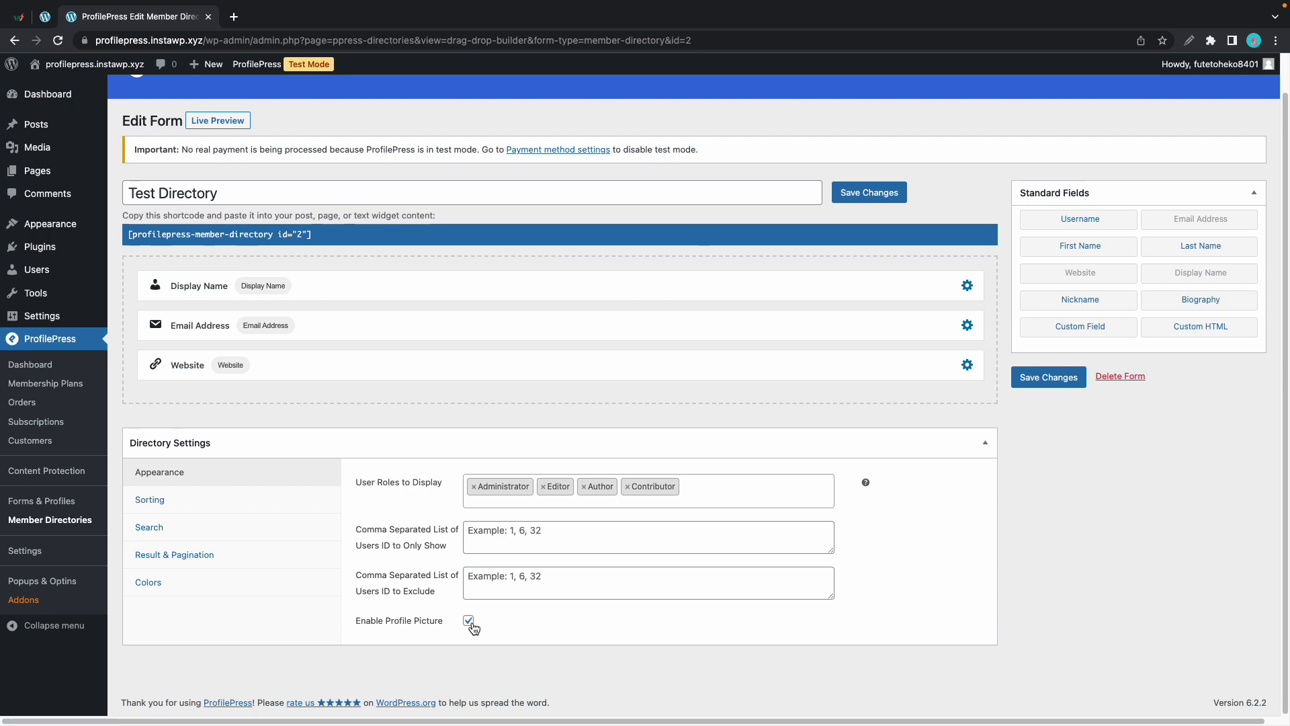
# - In the Sorting tab, keep the default sorting method as Newest Users First
pyautogui.click(161, 506)
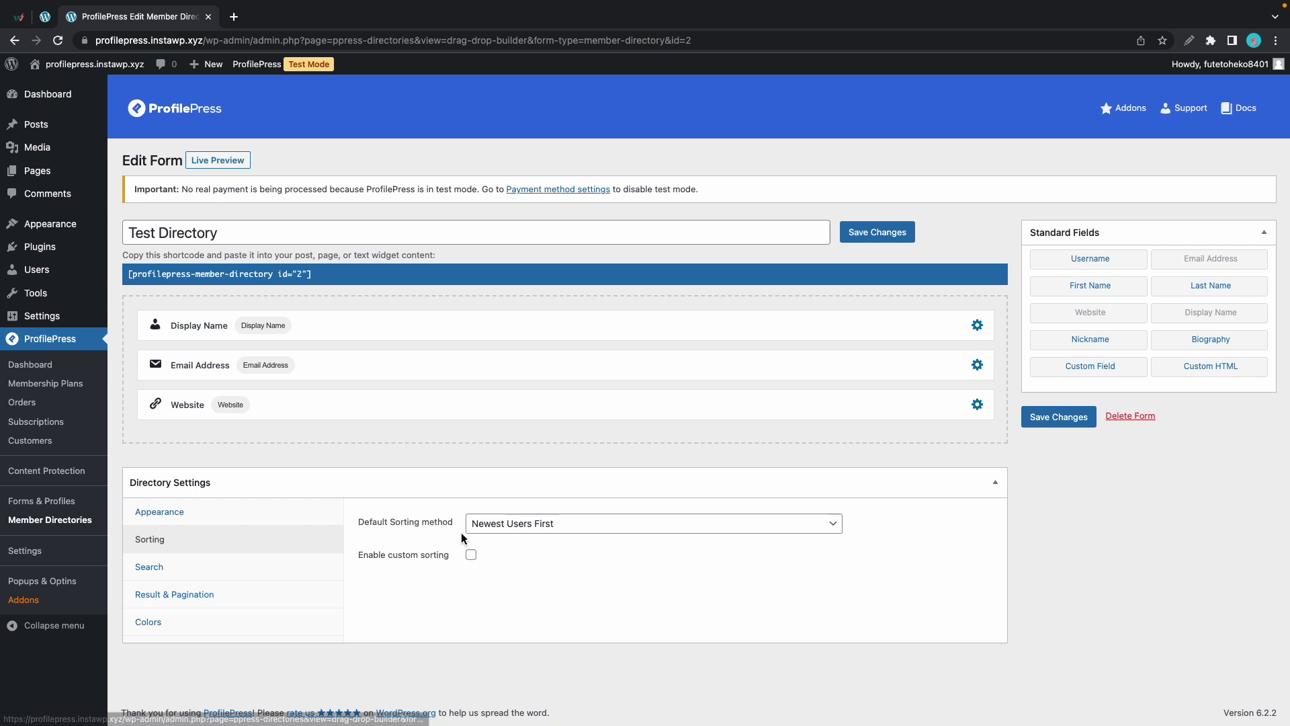
pyautogui.click(502, 522)
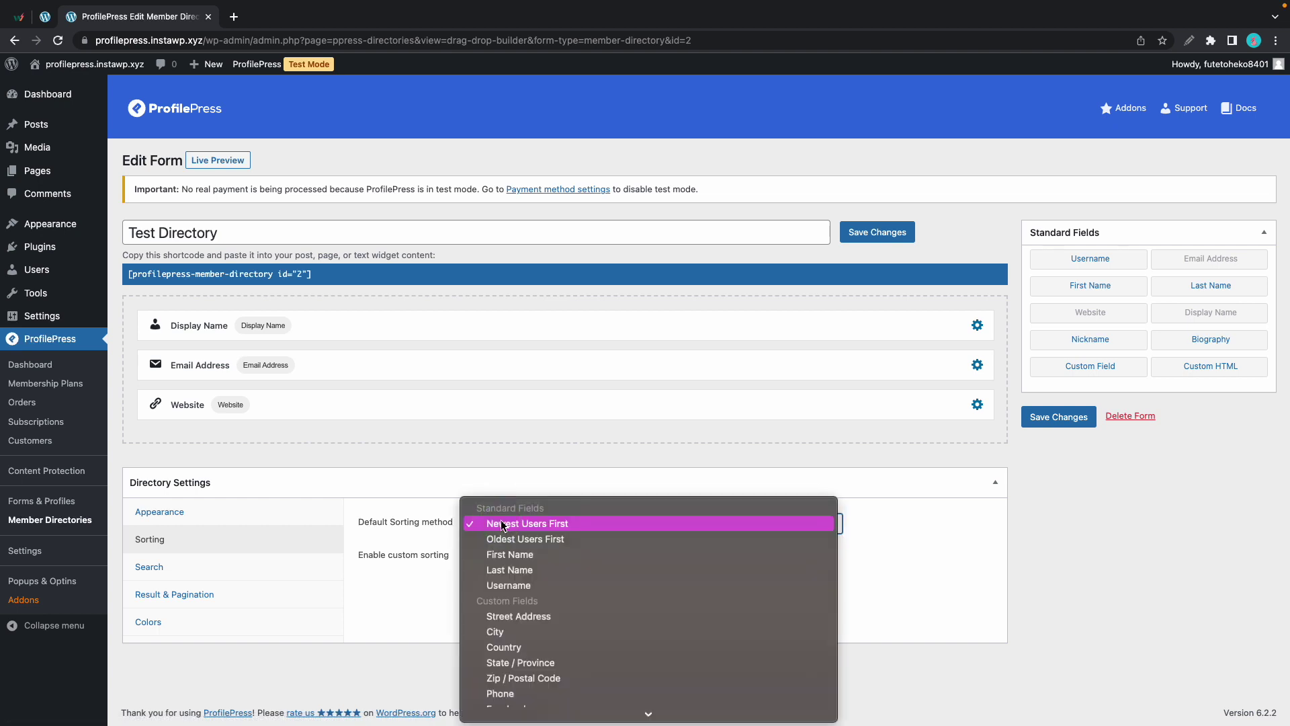
pyautogui.click(423, 590)
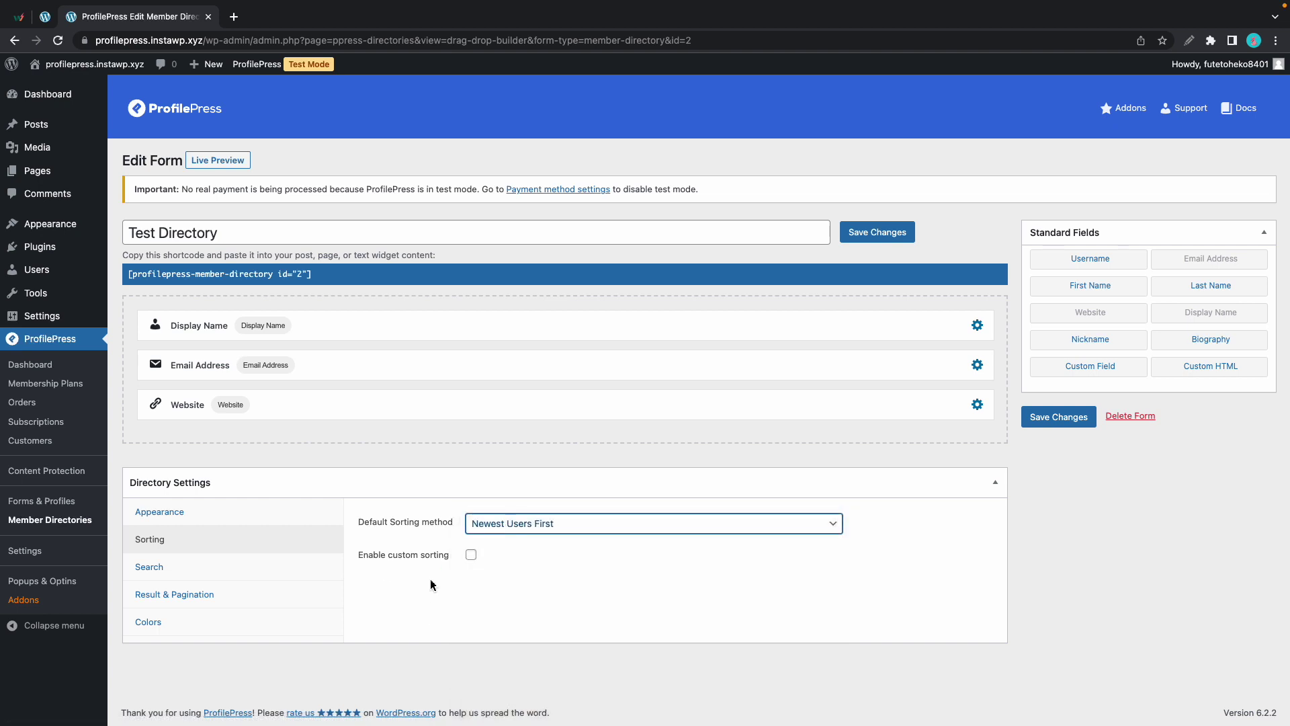
# - Toggle custom sorting on and back off, then open the Search settings
pyautogui.click(471, 554)
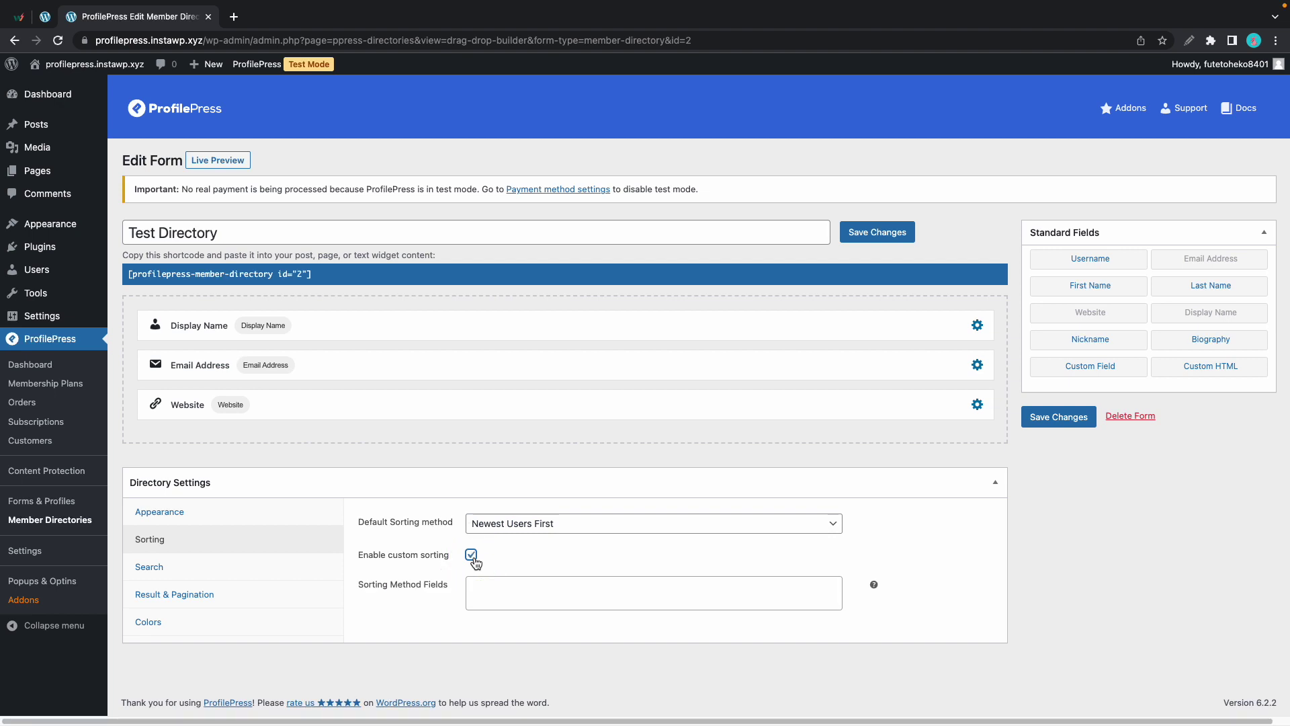
pyautogui.click(487, 590)
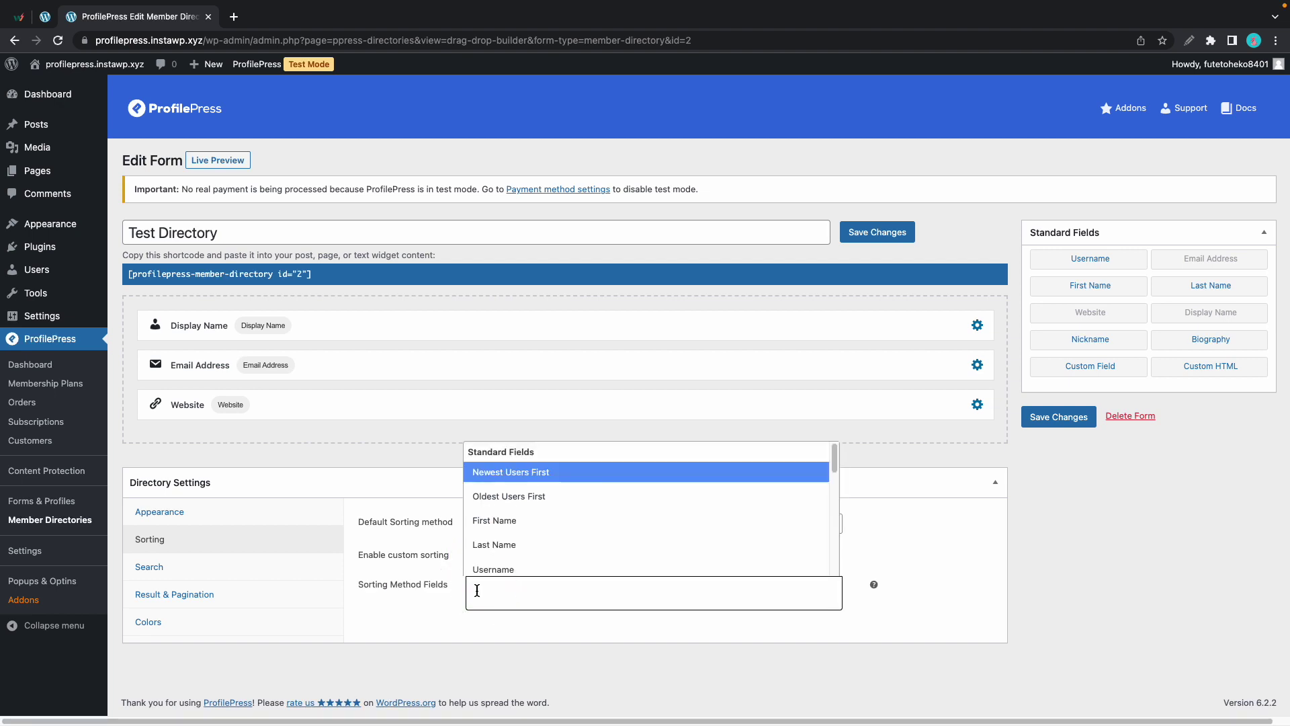
pyautogui.click(469, 594)
pyautogui.click(471, 555)
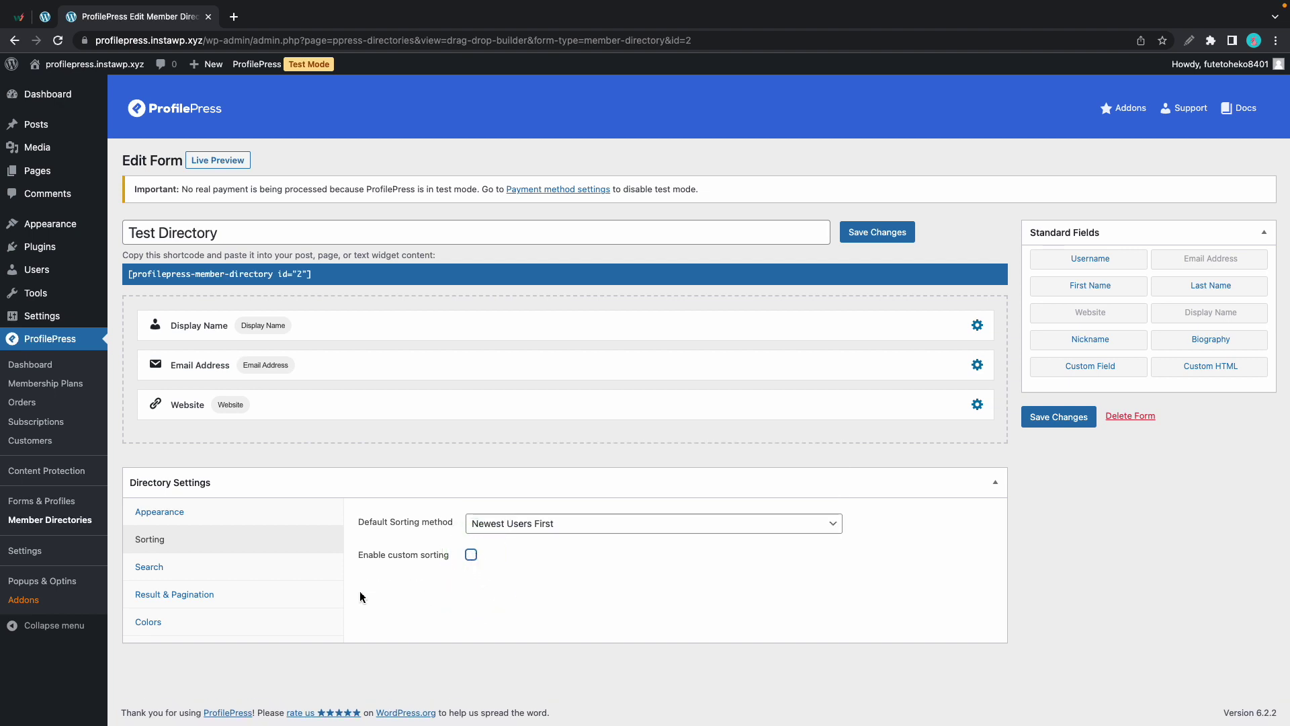
pyautogui.click(222, 573)
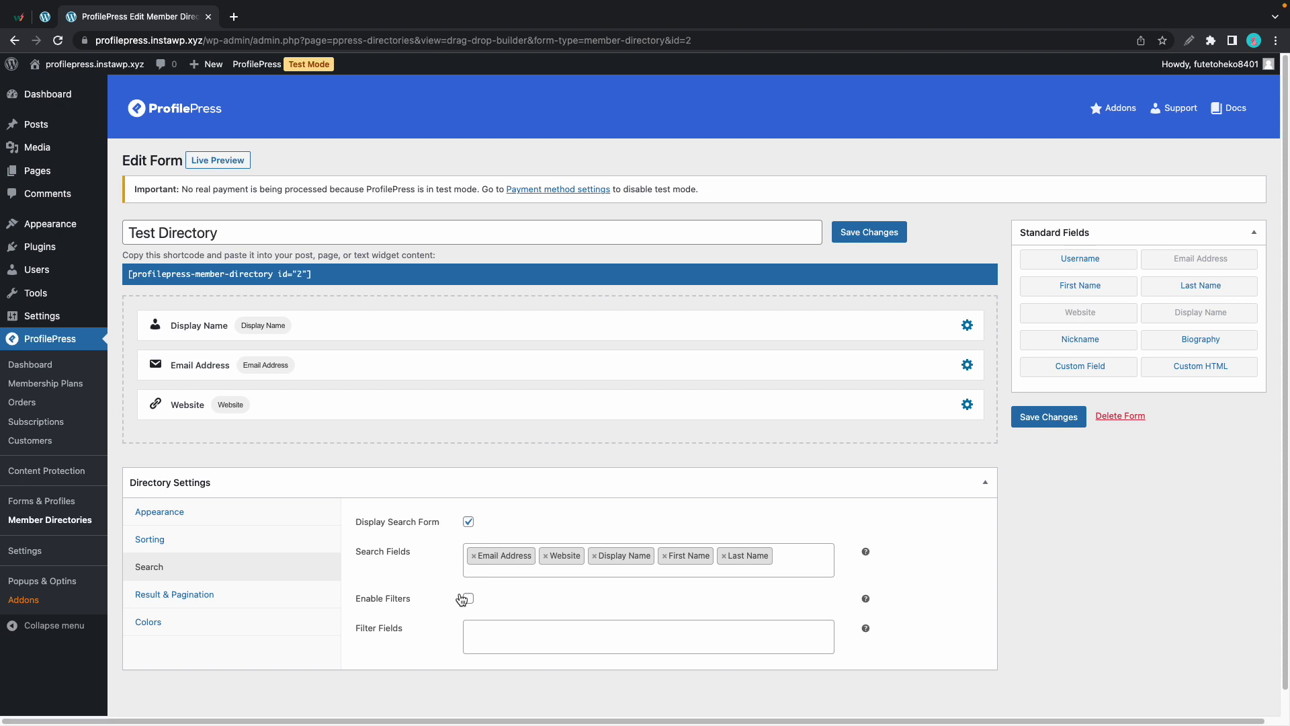
# - Check the Gender and Country filter fields, then open Result & Pagination settings
pyautogui.click(485, 626)
pyautogui.scroll(-1, 485, 645)
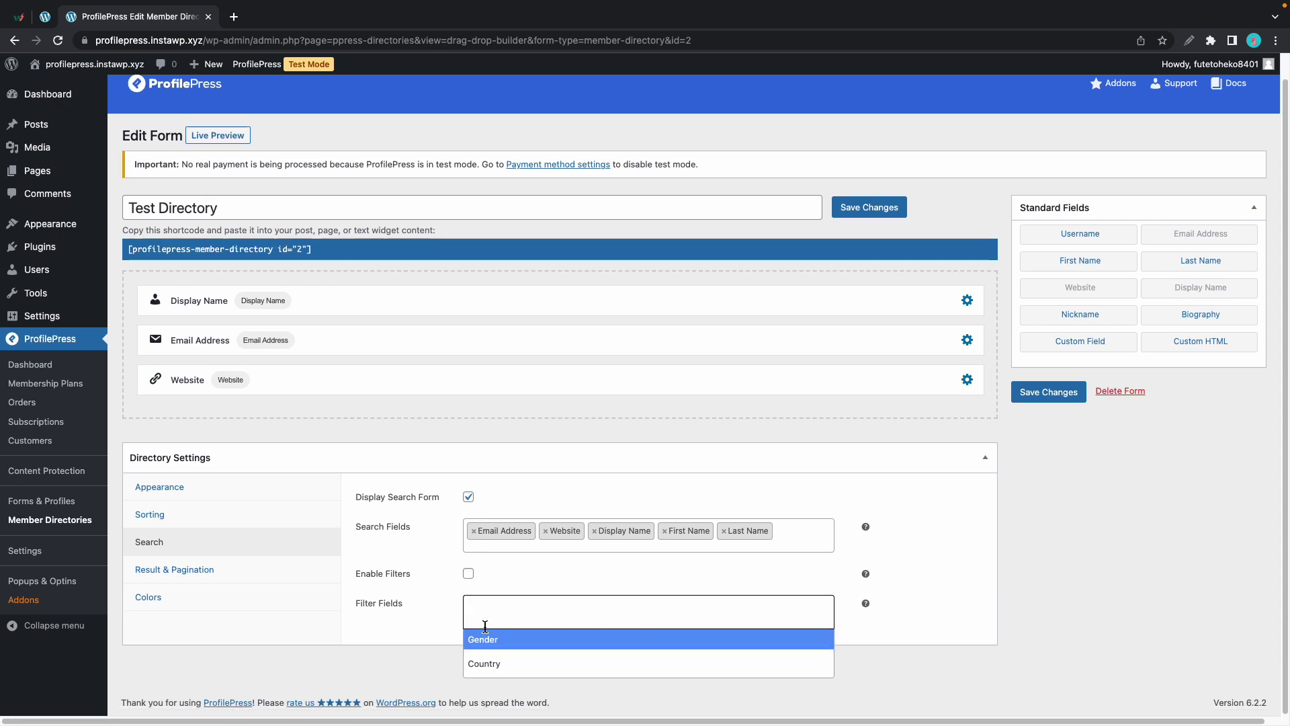
pyautogui.click(231, 573)
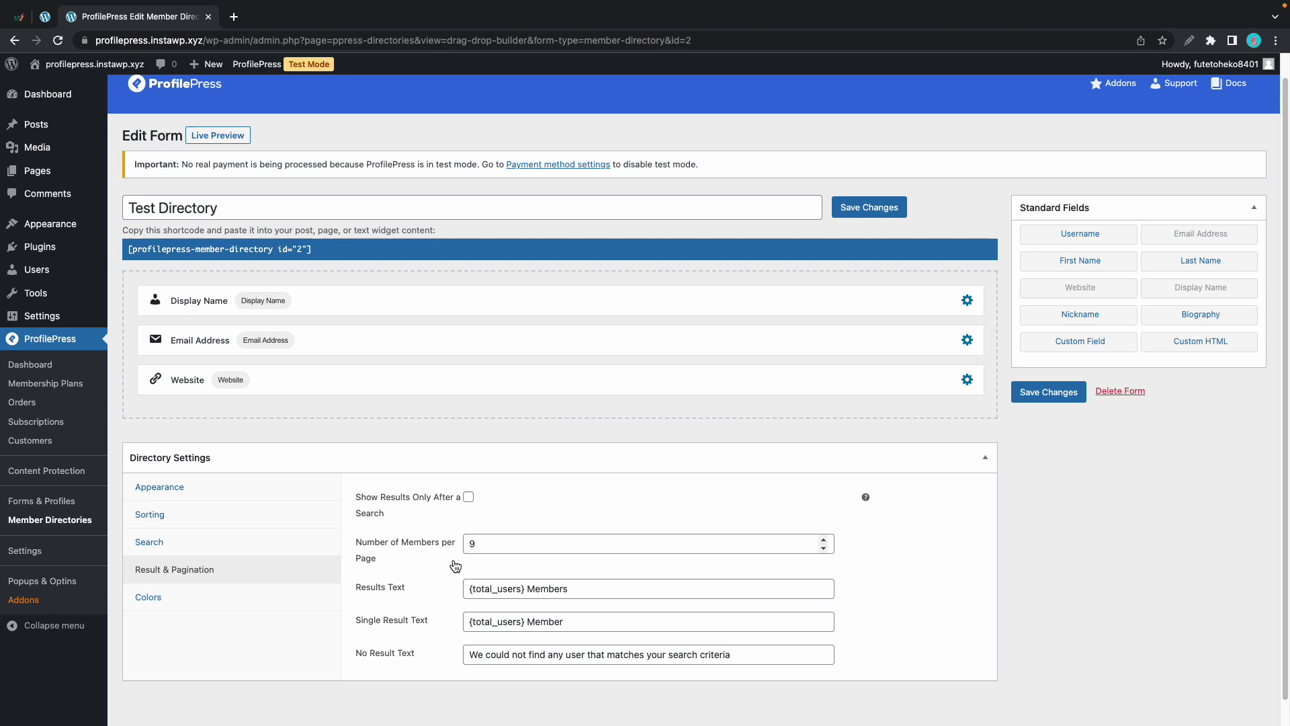
# - Look through the Colors tab's color pickers and save the Test Directory settings
pyautogui.click(187, 599)
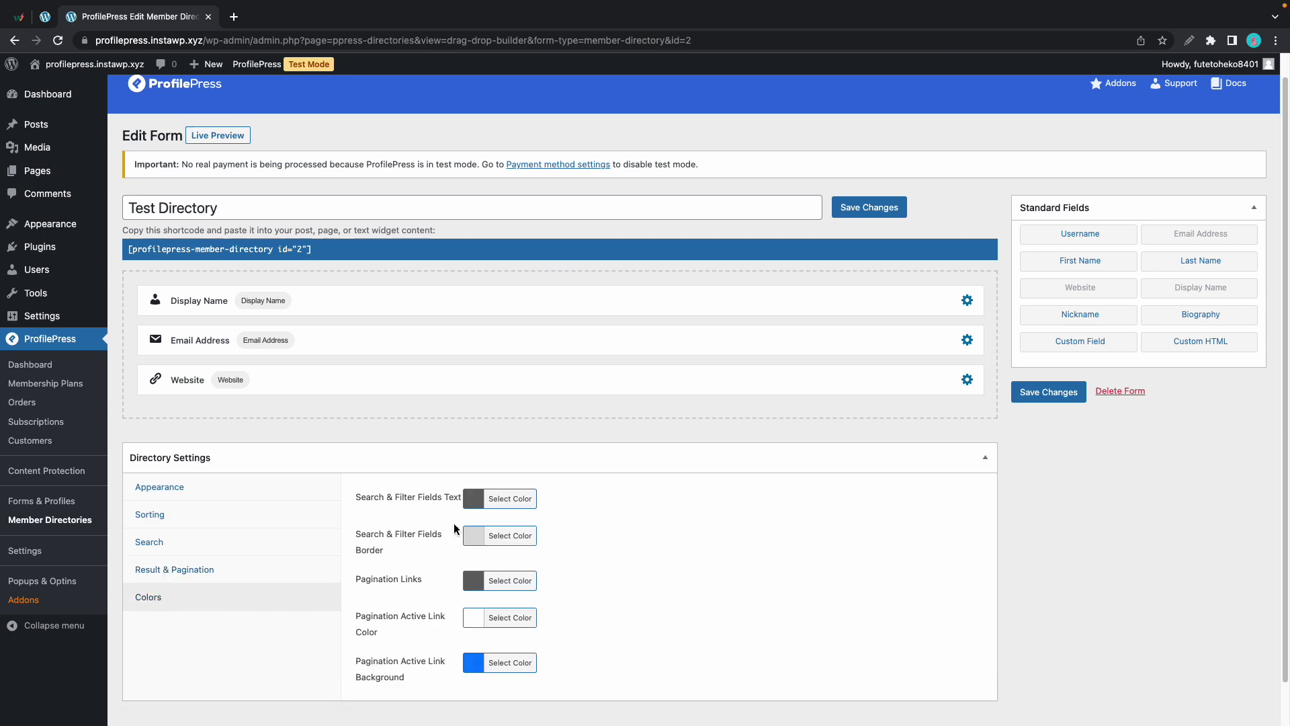
pyautogui.scroll(-2, 454, 528)
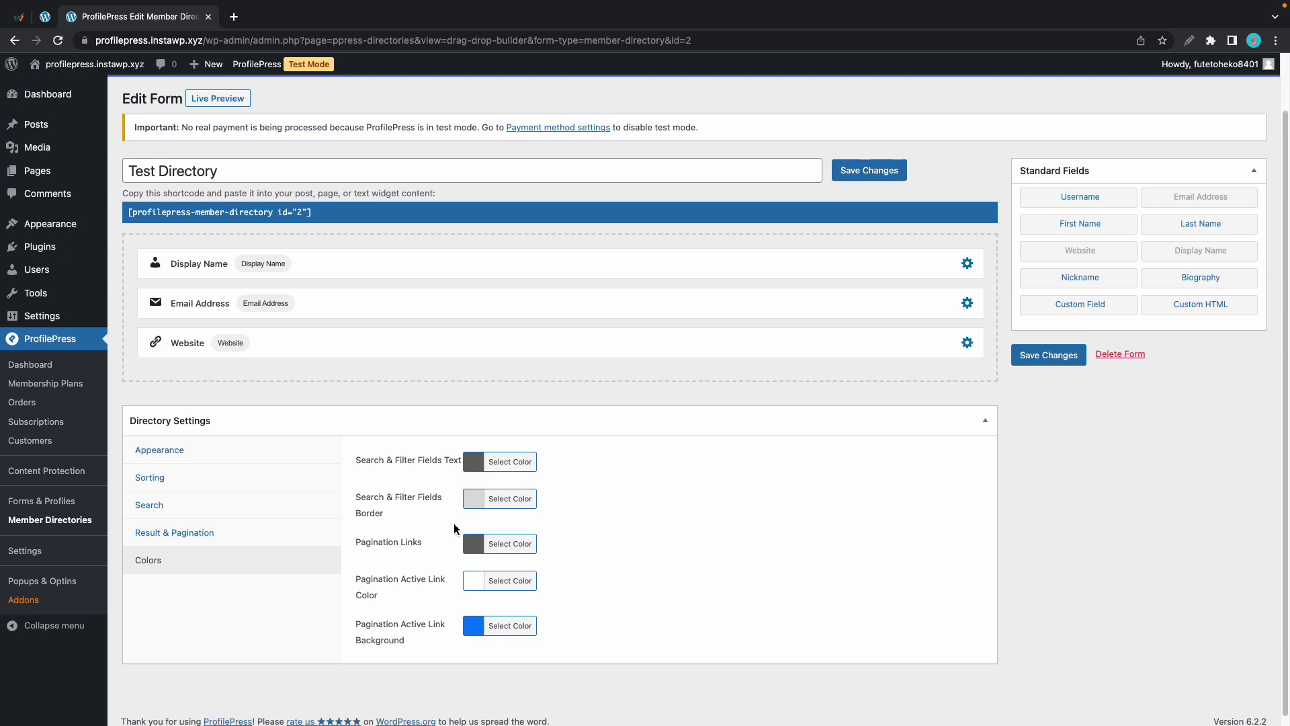
pyautogui.scroll(3, 455, 528)
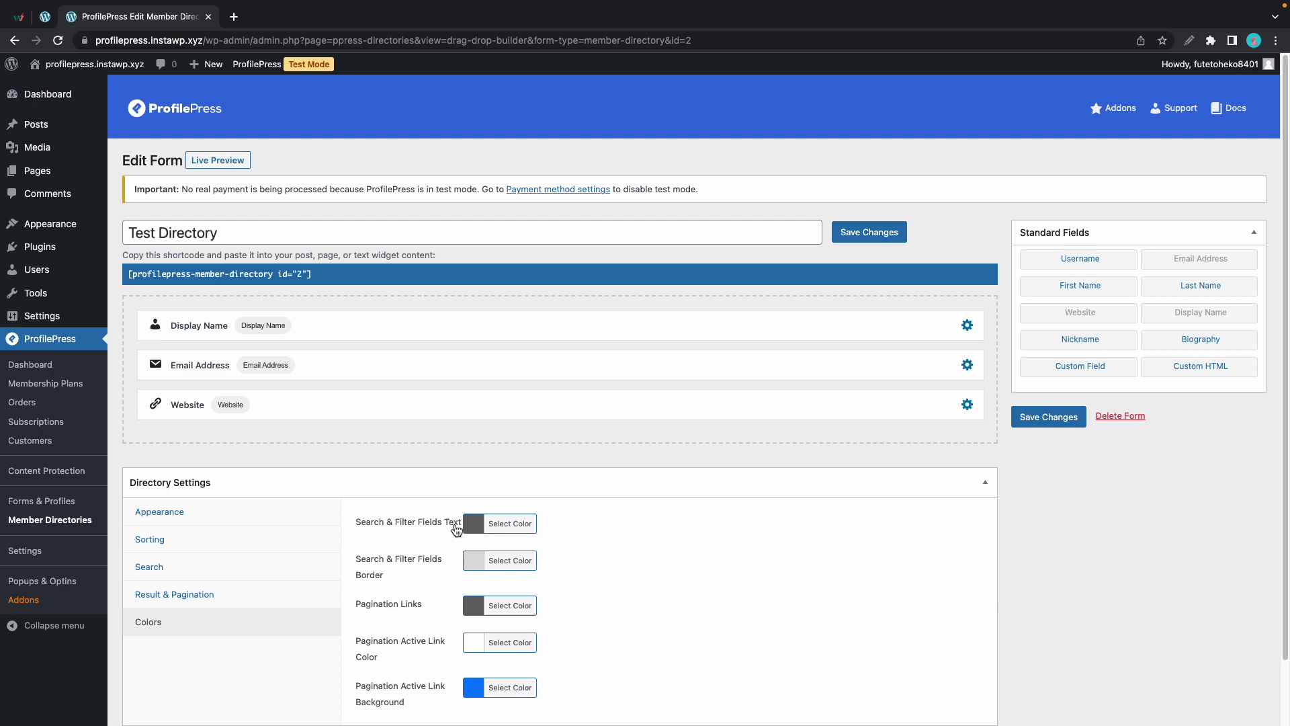
pyautogui.click(885, 233)
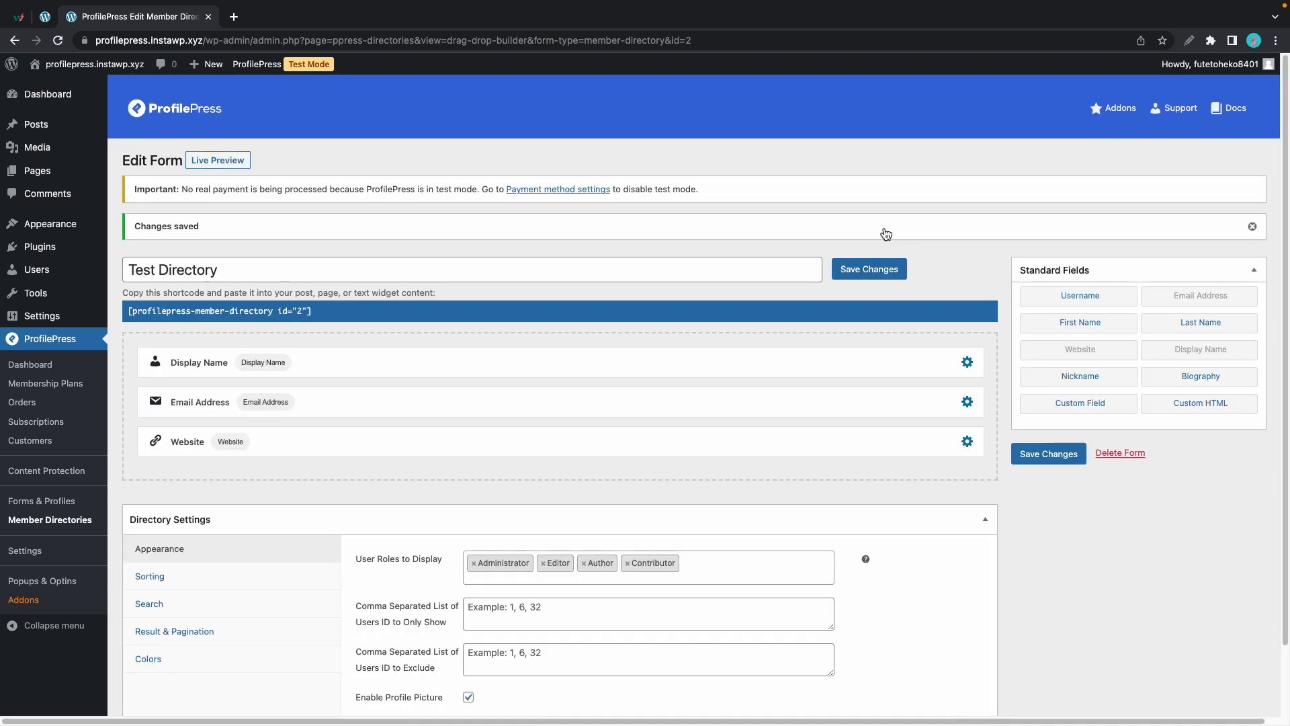
# - Copy the [profilepress-member-directory id="2"] shortcode and open Add New Page in a new tab
pyautogui.click(256, 312)
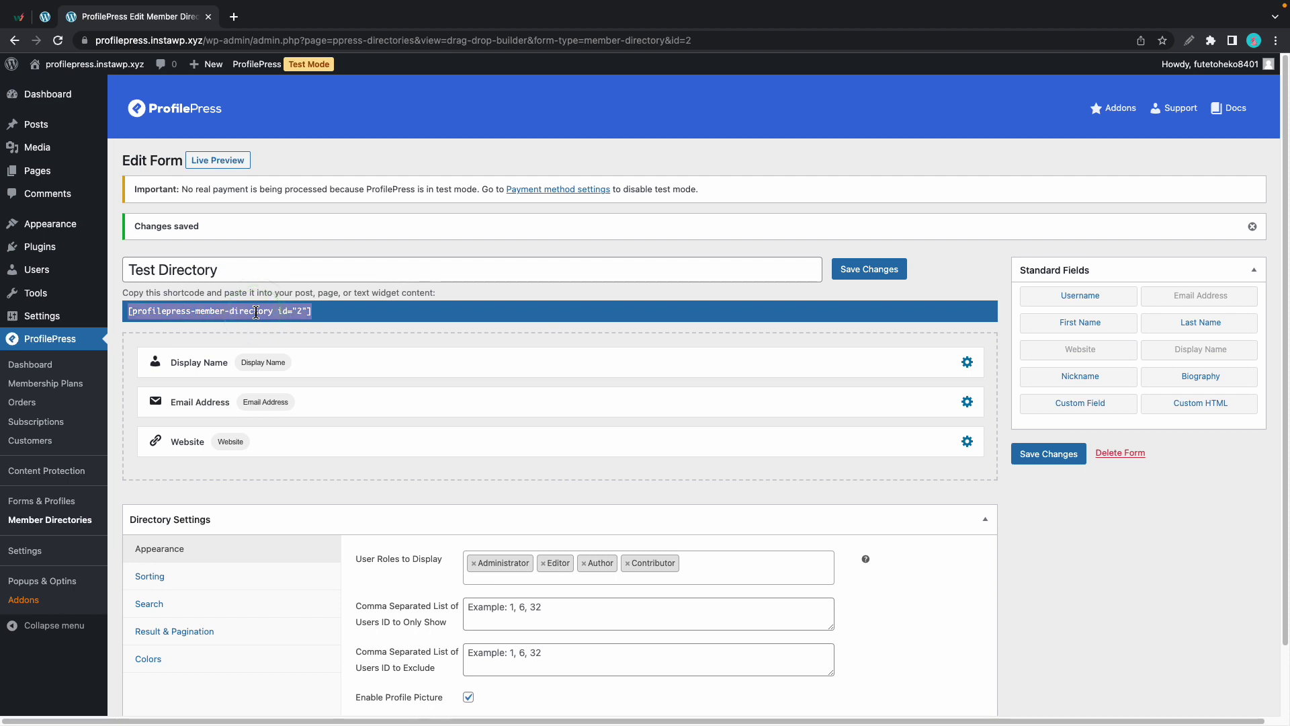
pyautogui.press('super+c')
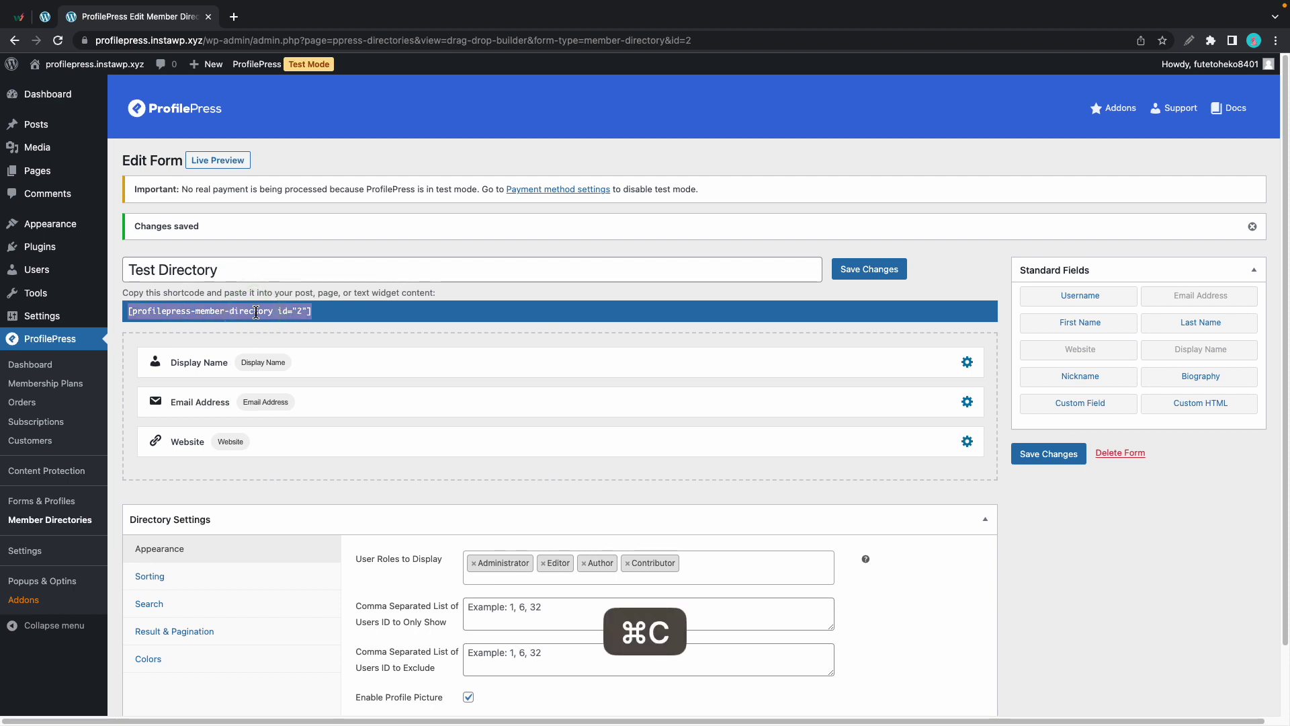
pyautogui.moveTo(47, 173)
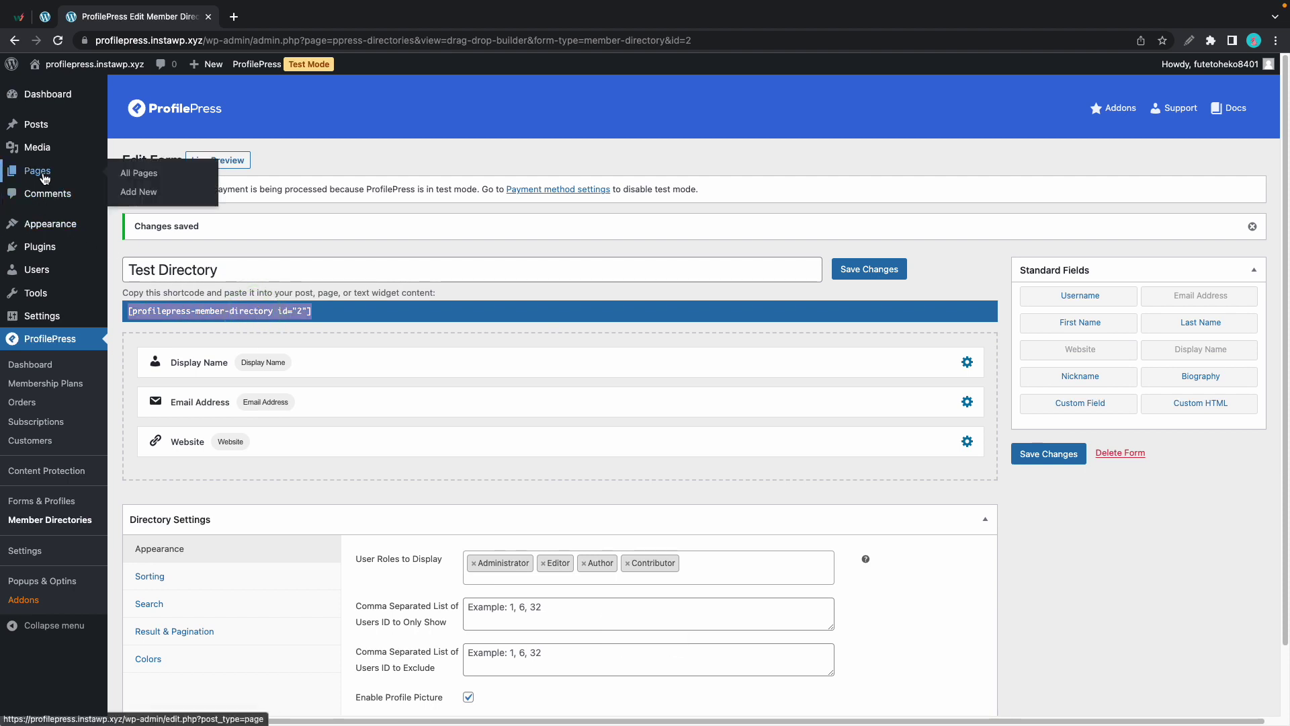
pyautogui.rightClick(134, 176)
pyautogui.click(170, 192)
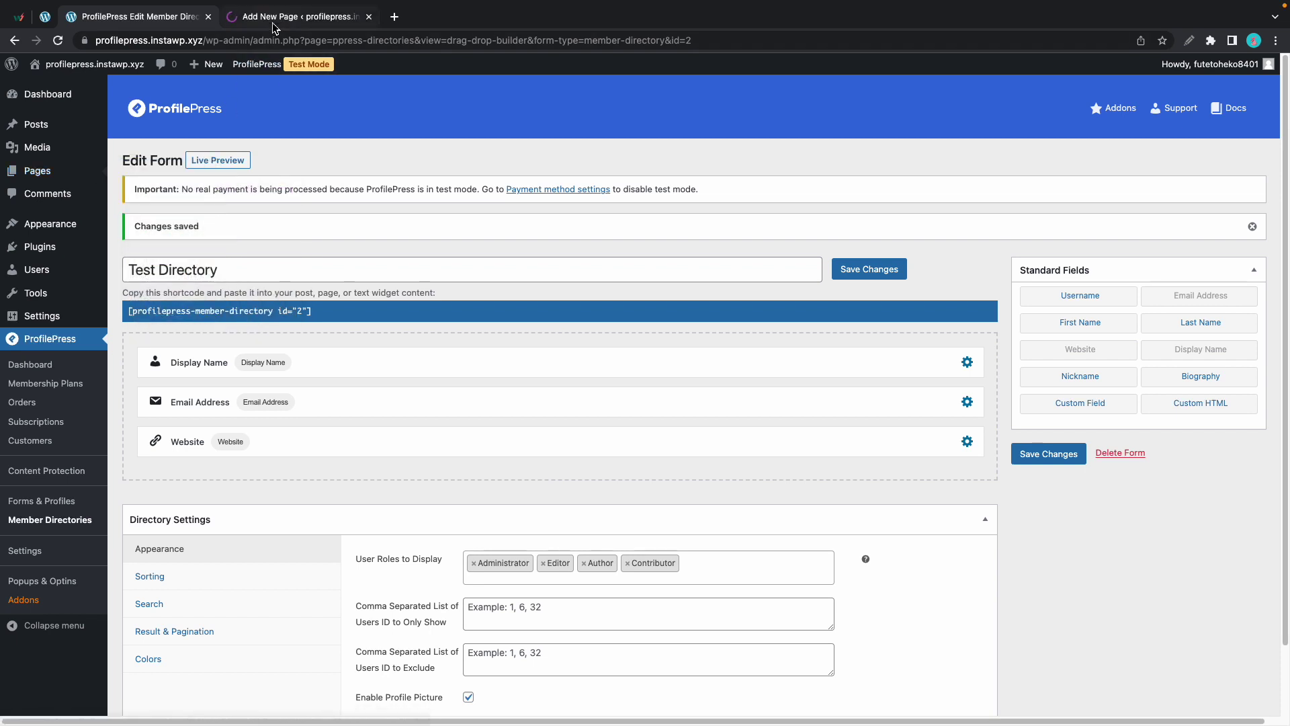
# - Title the new page 'Membership Directory', paste the directory shortcode into it, and publish
pyautogui.click(272, 19)
pyautogui.write('Membership Directory')
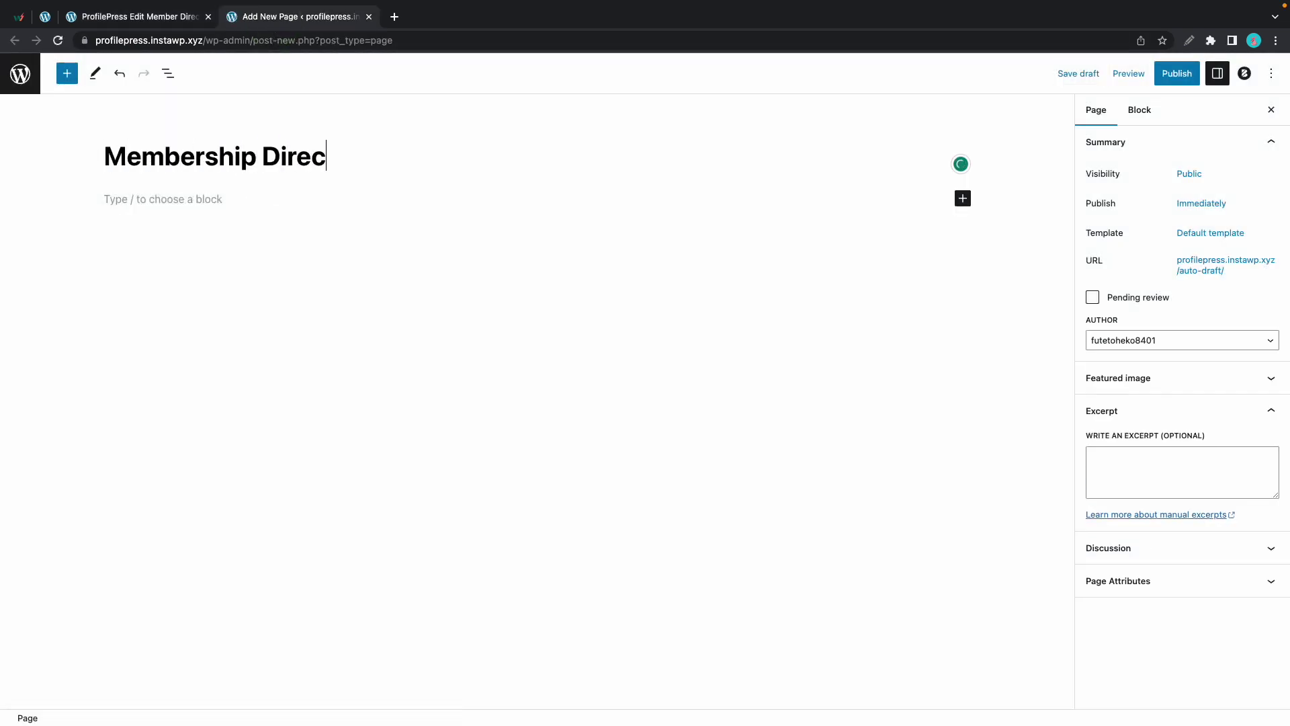
pyautogui.click(258, 199)
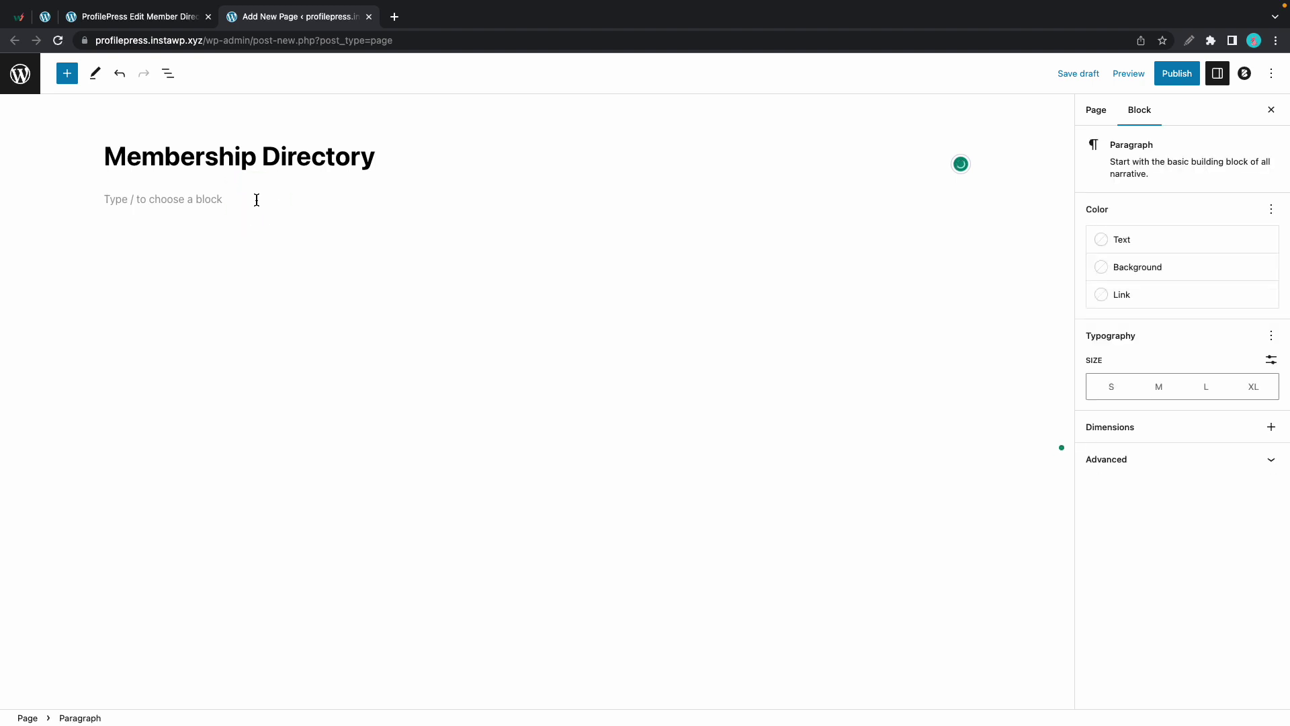
pyautogui.press('super+v')
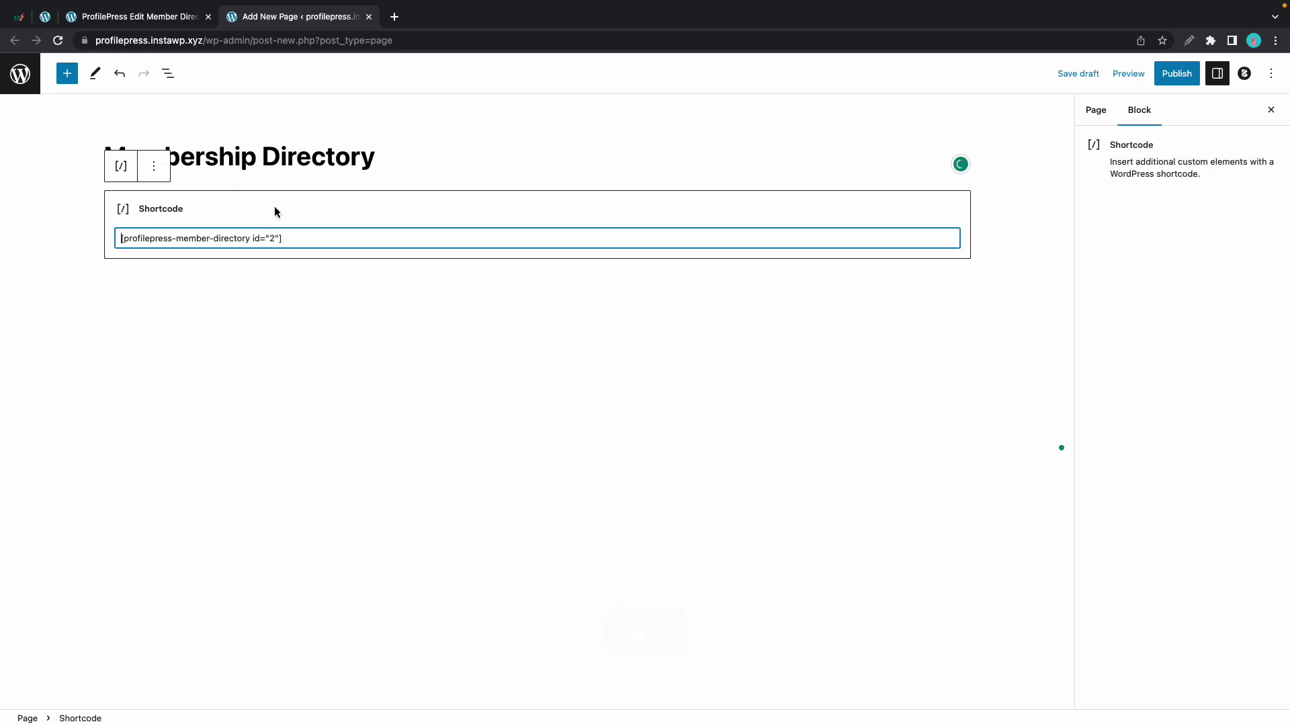
pyautogui.click(1194, 79)
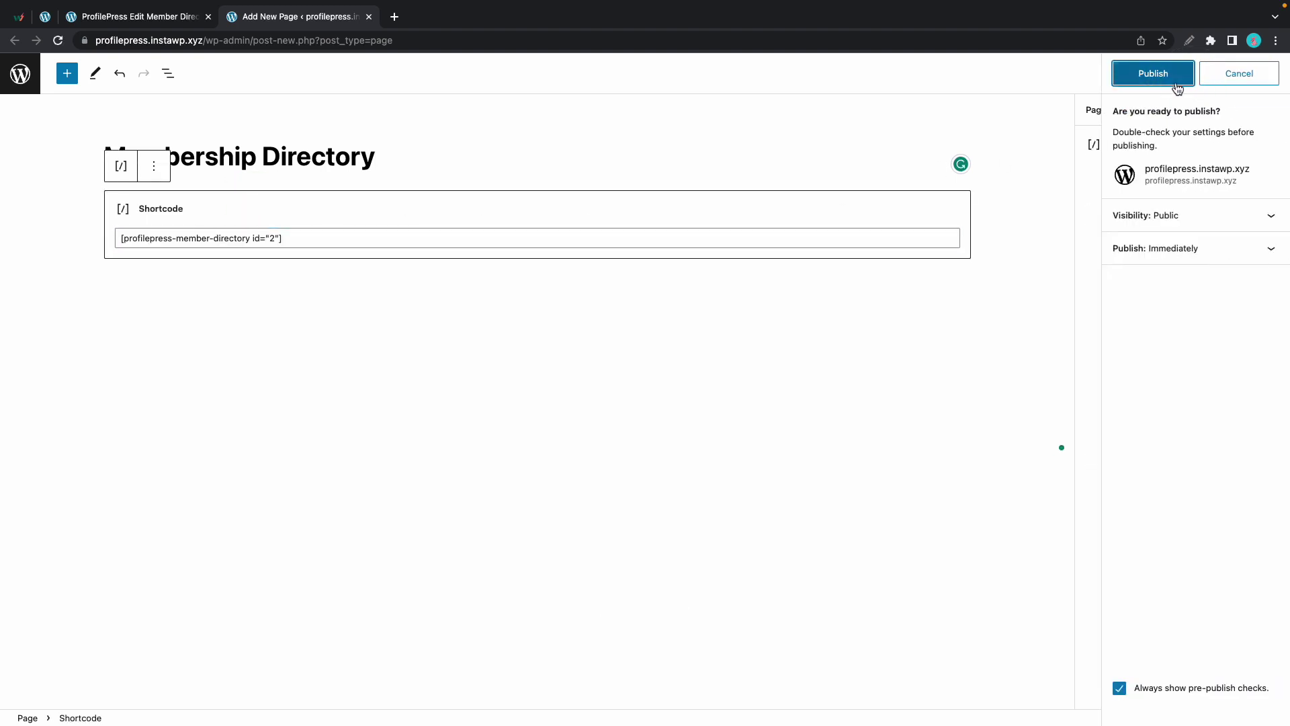
pyautogui.click(1176, 79)
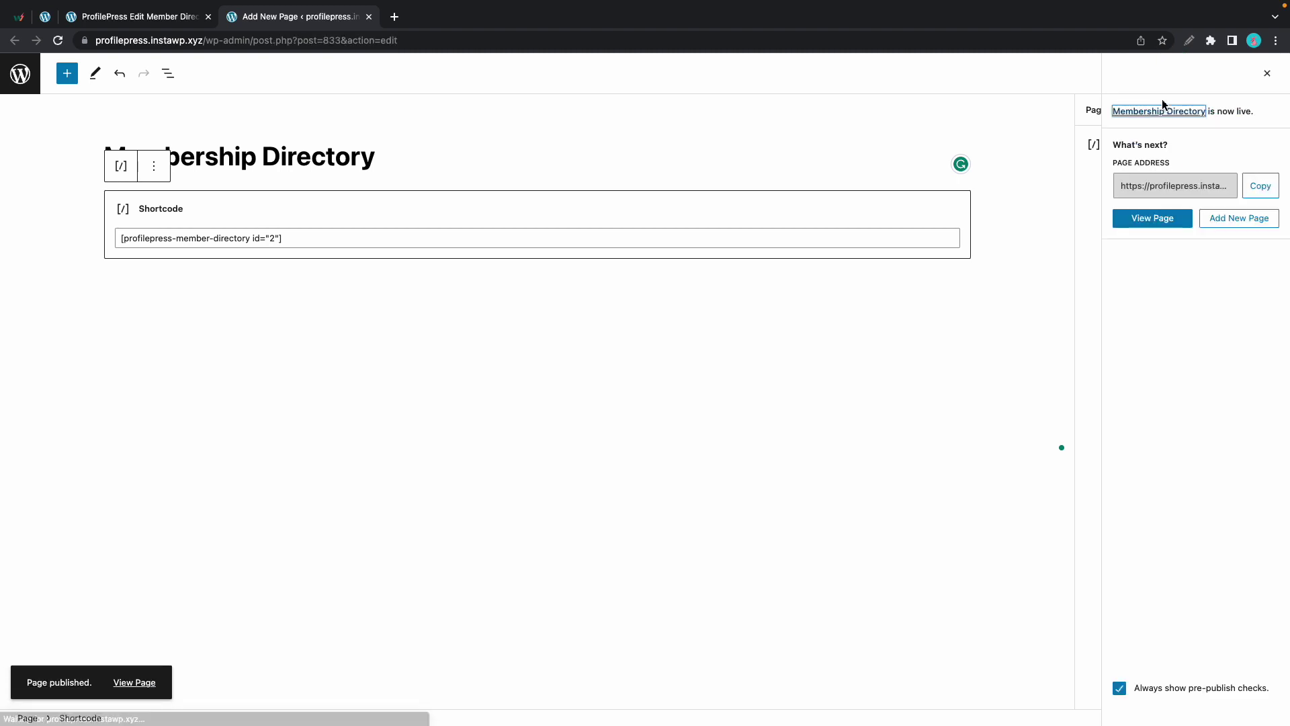
# - Open the live Membership Directory page, then a member's Website link in a new tab
pyautogui.click(1152, 218)
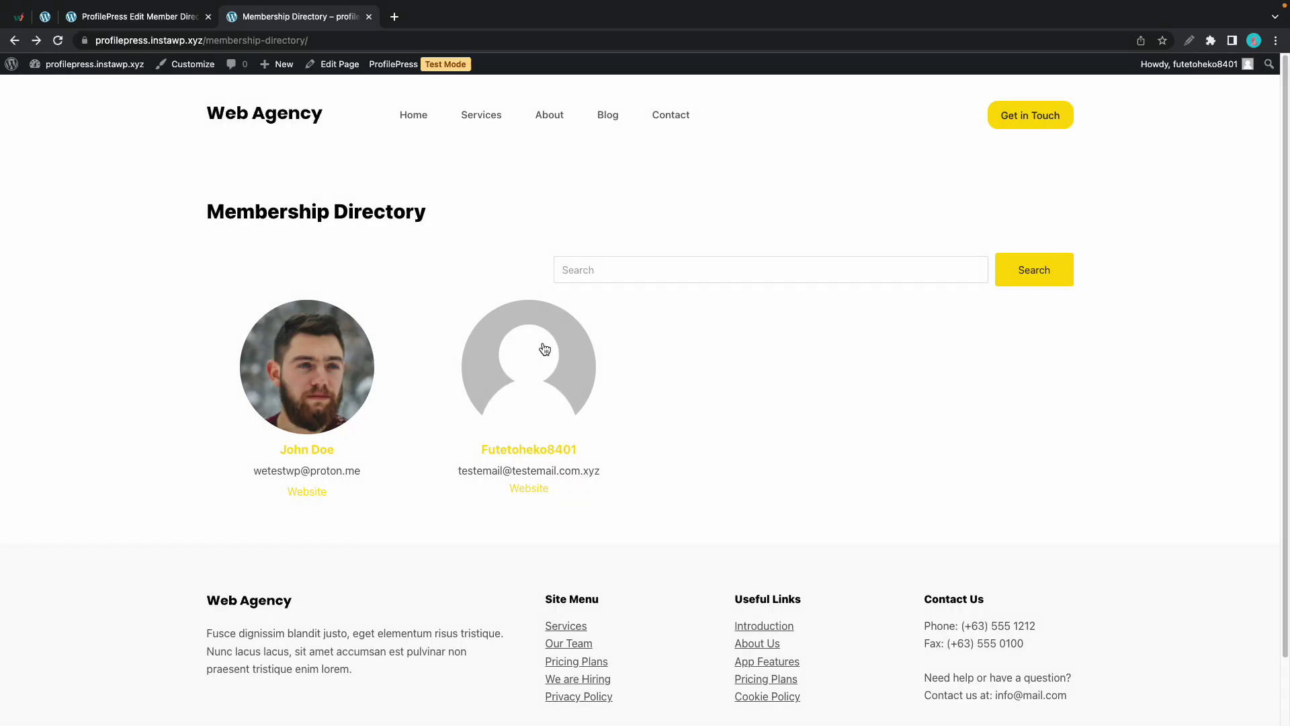
pyautogui.click(429, 278)
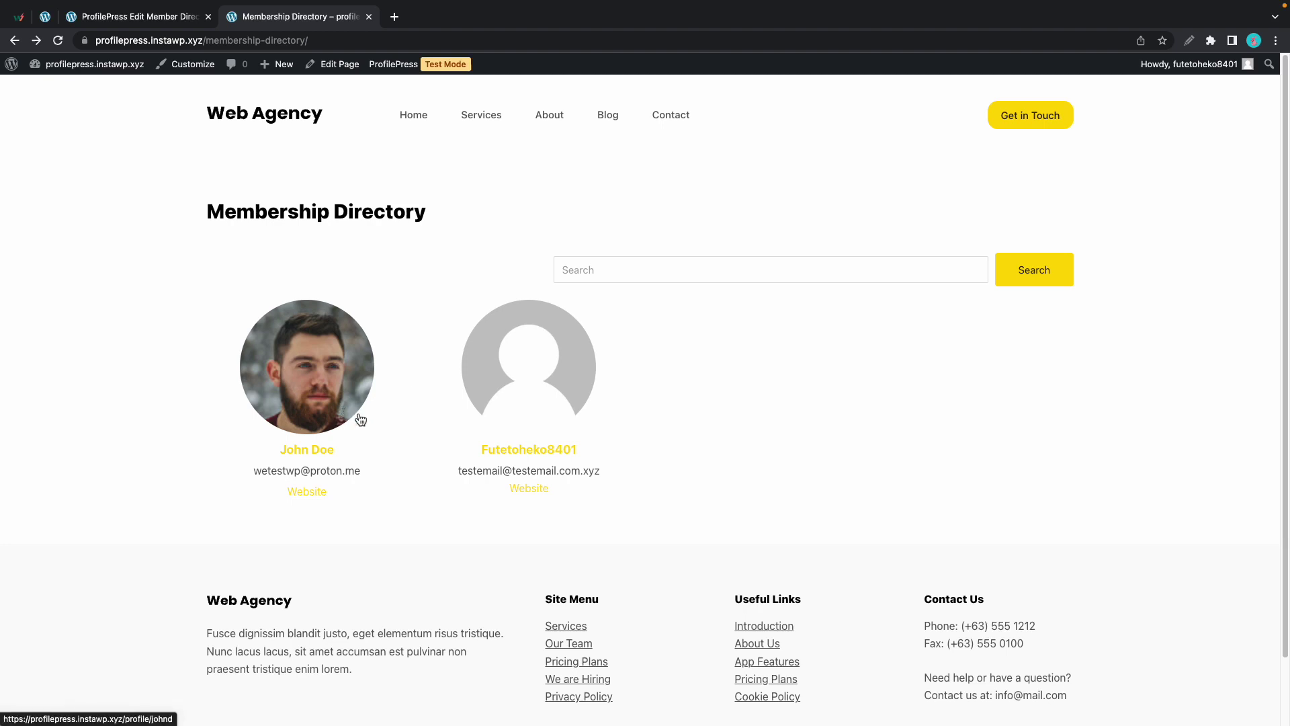
pyautogui.rightClick(313, 498)
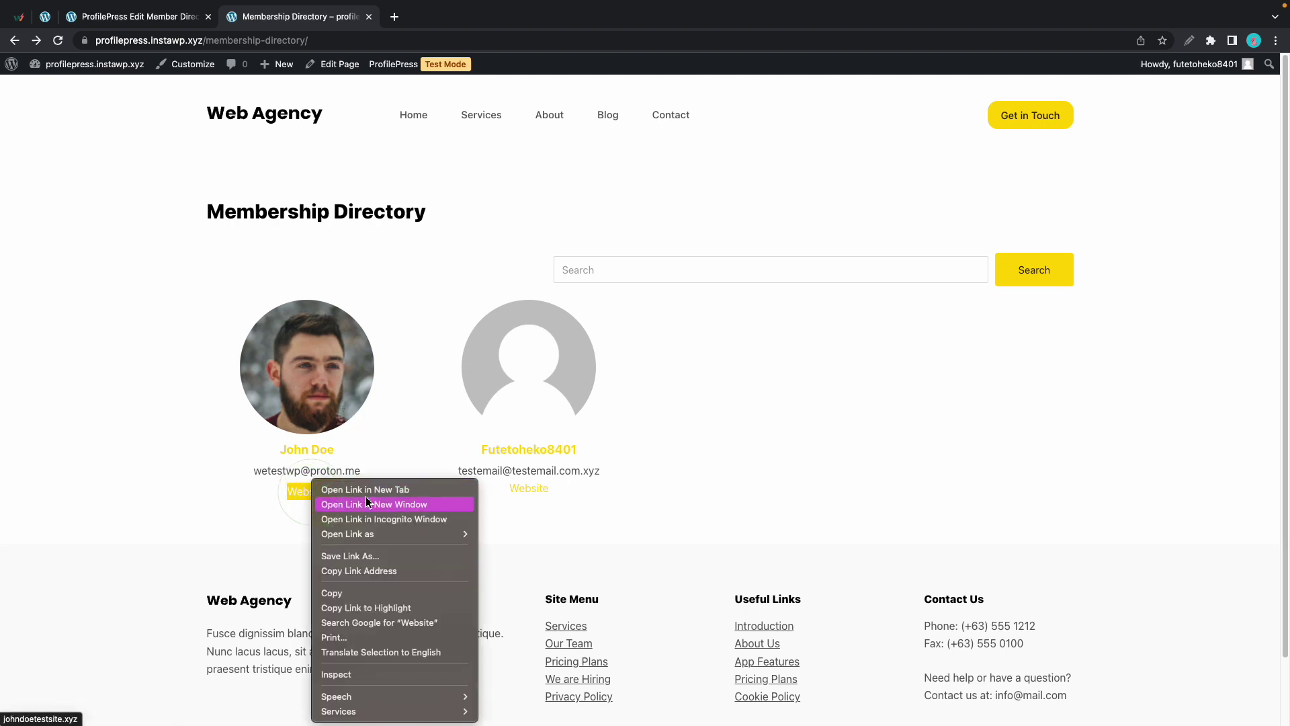
pyautogui.click(373, 489)
pyautogui.click(432, 17)
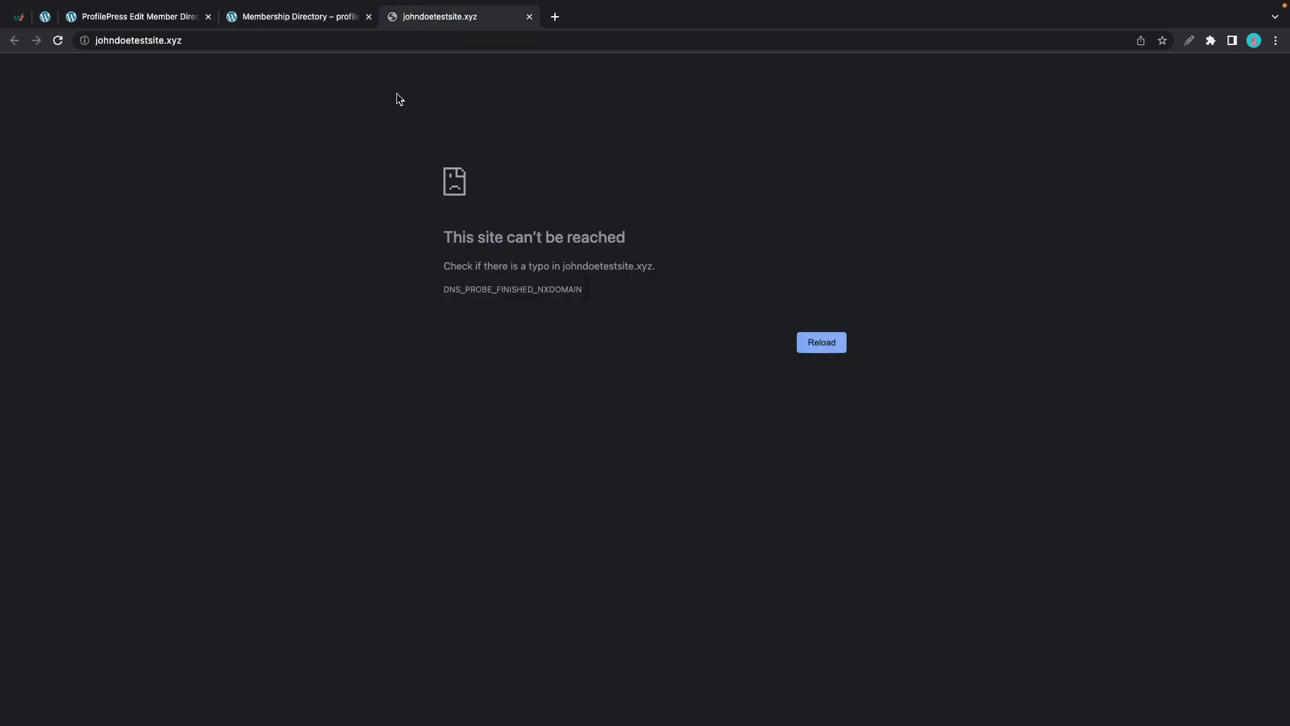
# - Close the member's unreachable website tab to return to the Membership Directory page
pyautogui.click(530, 17)
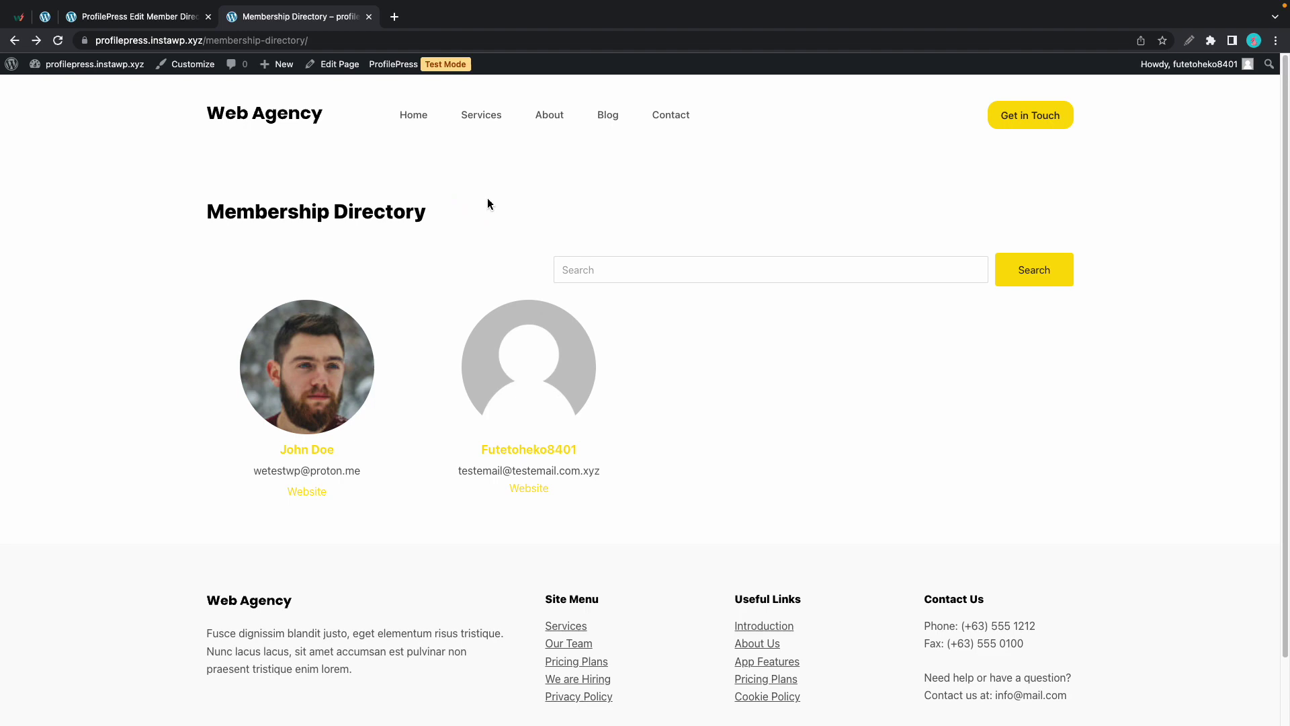